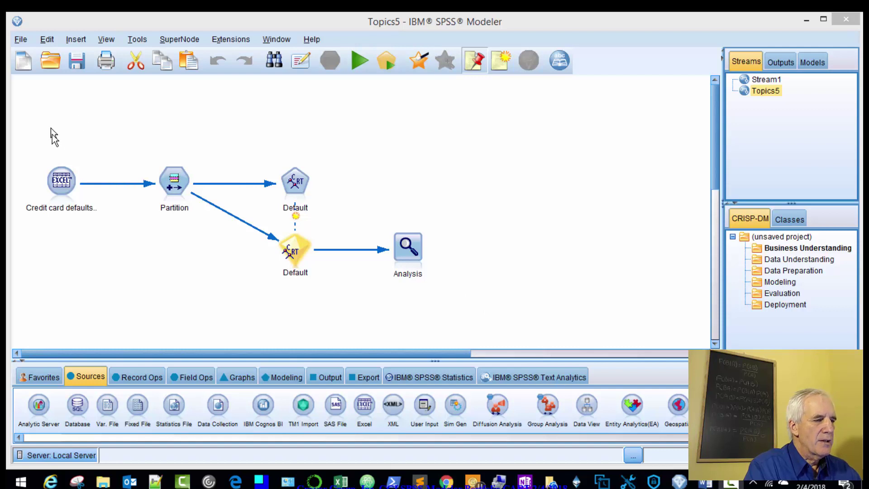
Step: Review the Topics5 nodes: credit card source, Partition, Default tree model, nugget and Analysis
left_click(62, 183)
left_click(181, 185)
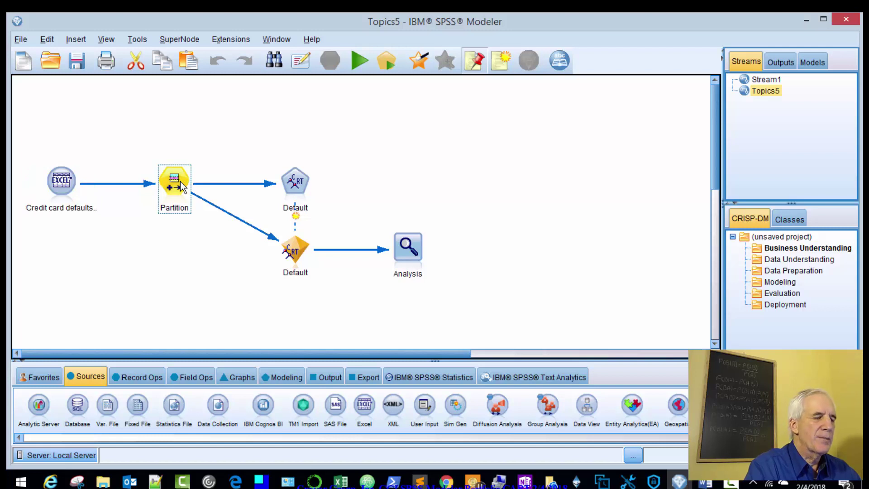
left_click(296, 182)
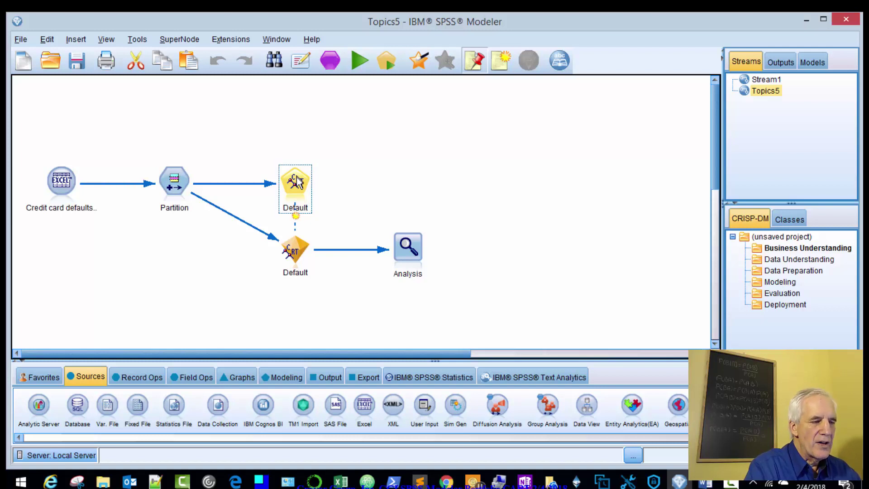
left_click(294, 252)
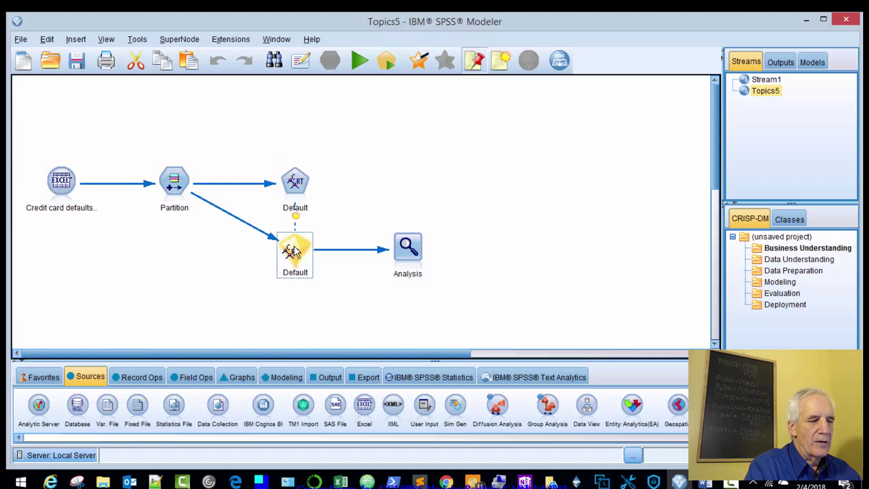
left_click(412, 252)
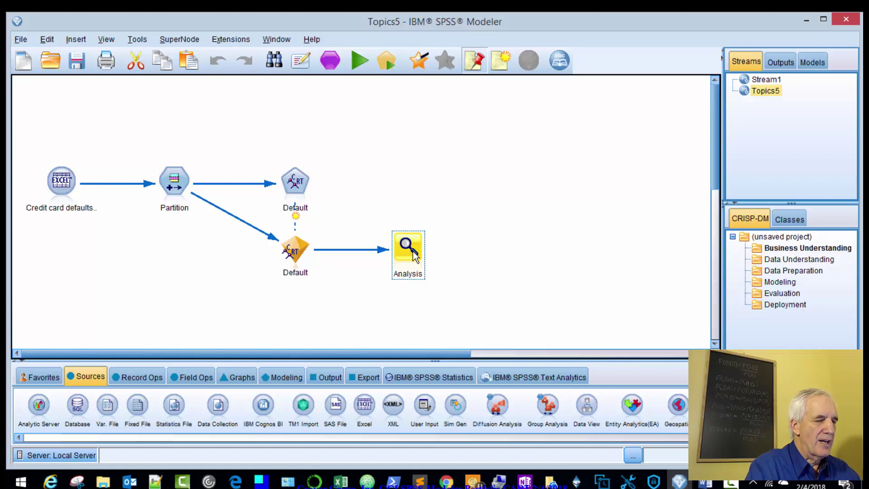
Step: In Stream1, add an Excel source reading MIS-655-RS-Credit Card Defaults.xlsx
left_click(754, 82)
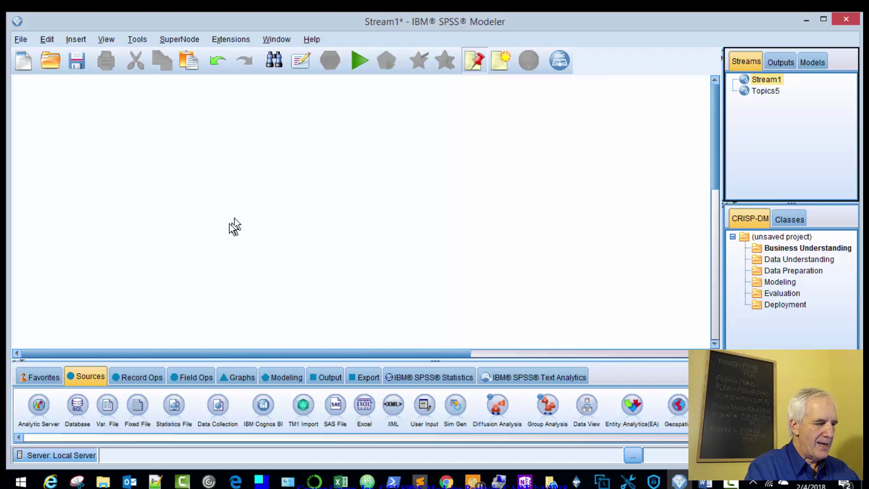
double_click(364, 404)
right_click(79, 145)
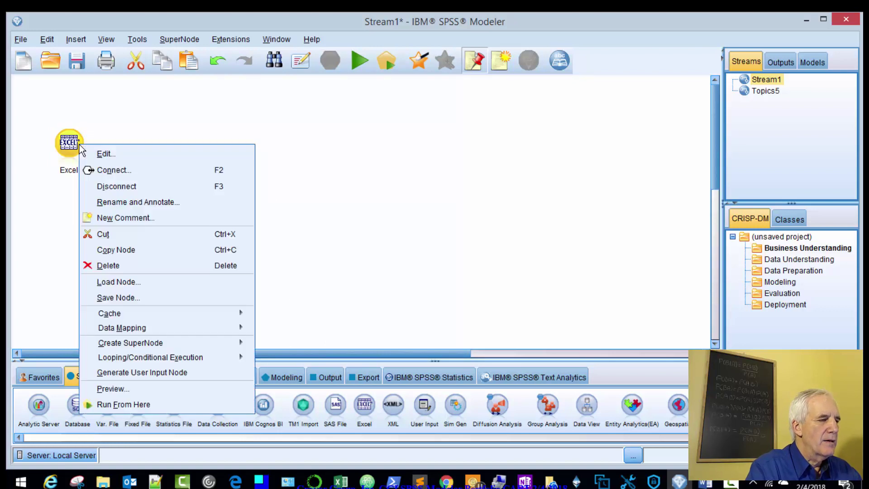
left_click(97, 152)
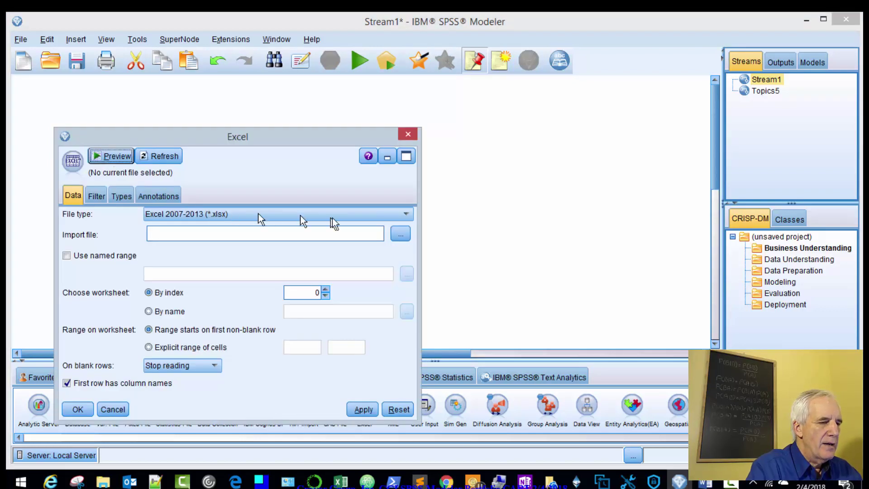
left_click(401, 234)
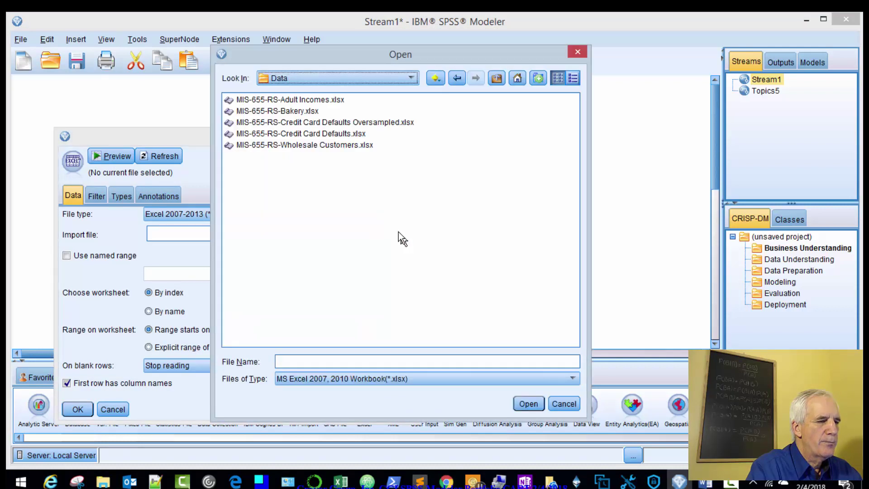
left_click(334, 133)
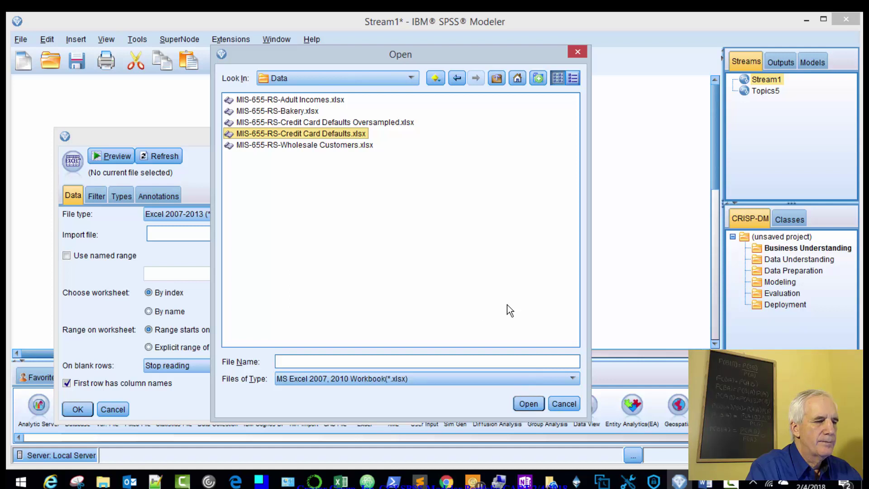
key("Escape")
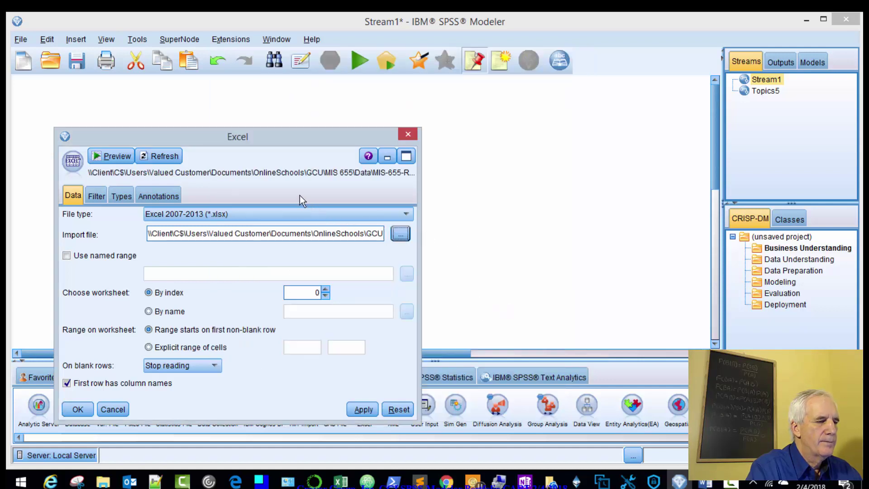
Step: On the Types tab, set ID's role to Record ID and Default's role to Target
left_click(95, 196)
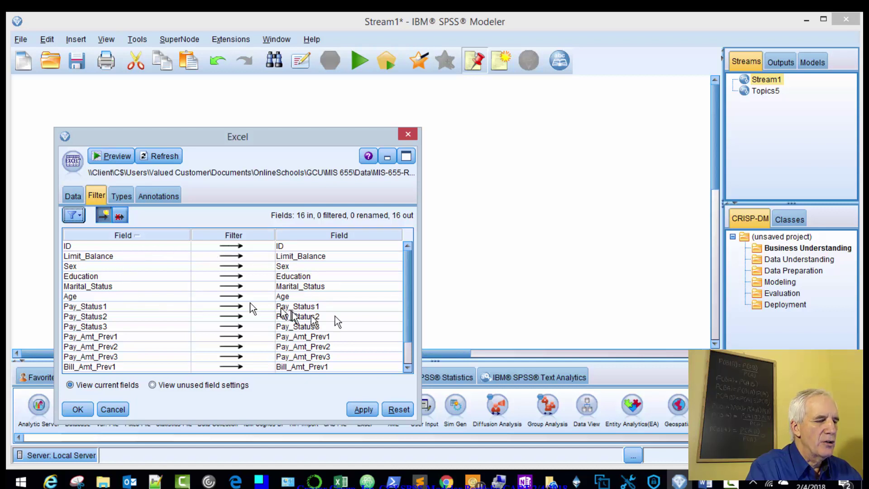
scroll(406, 359, "down", 1)
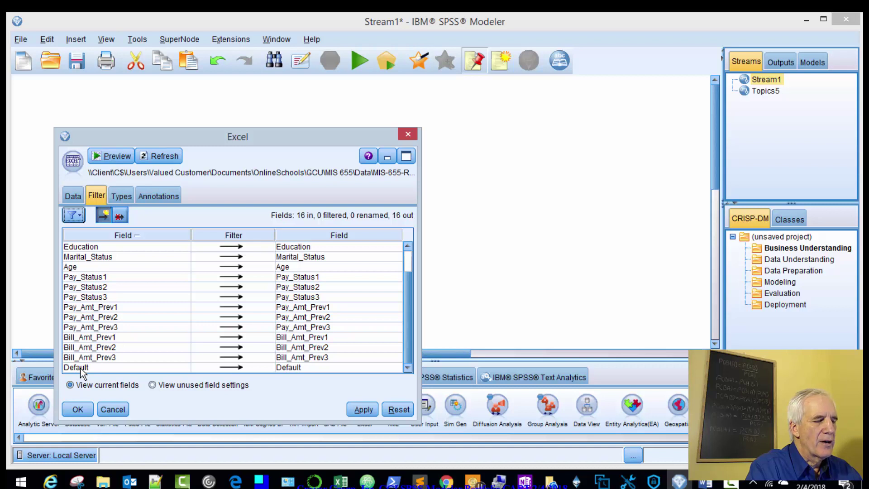
left_click(119, 196)
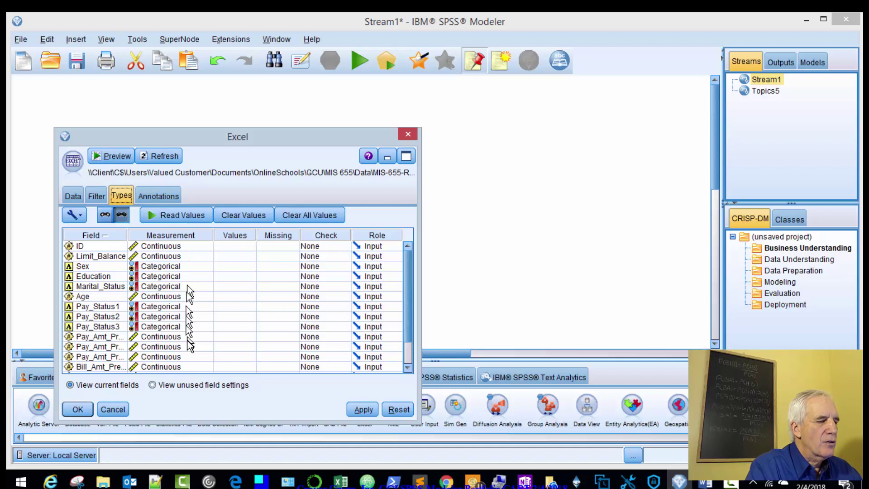
left_click(385, 247)
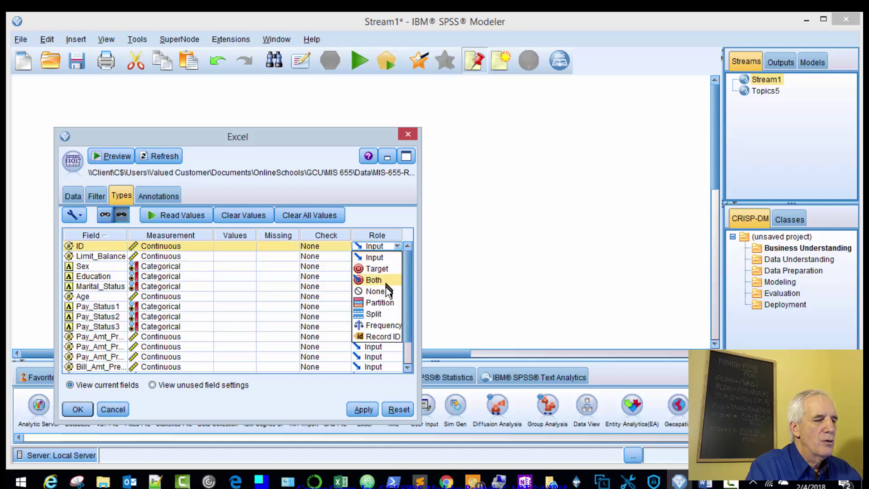
left_click(388, 337)
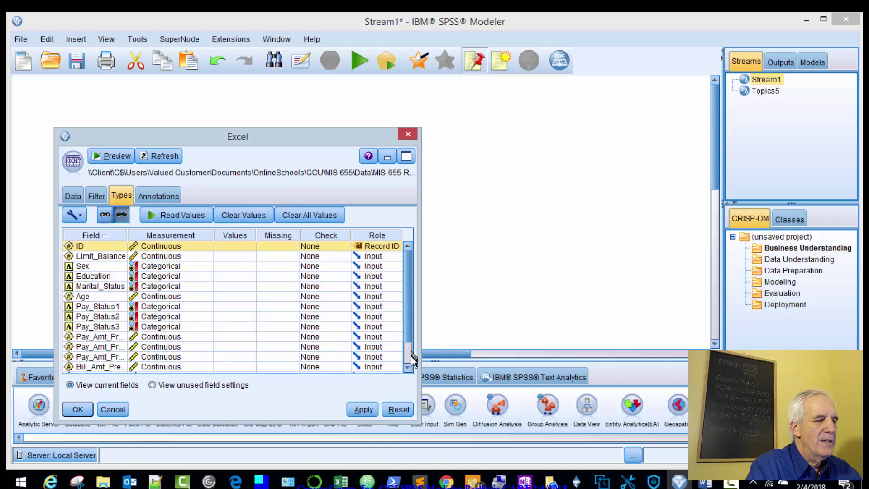
scroll(406, 361, "down", 1)
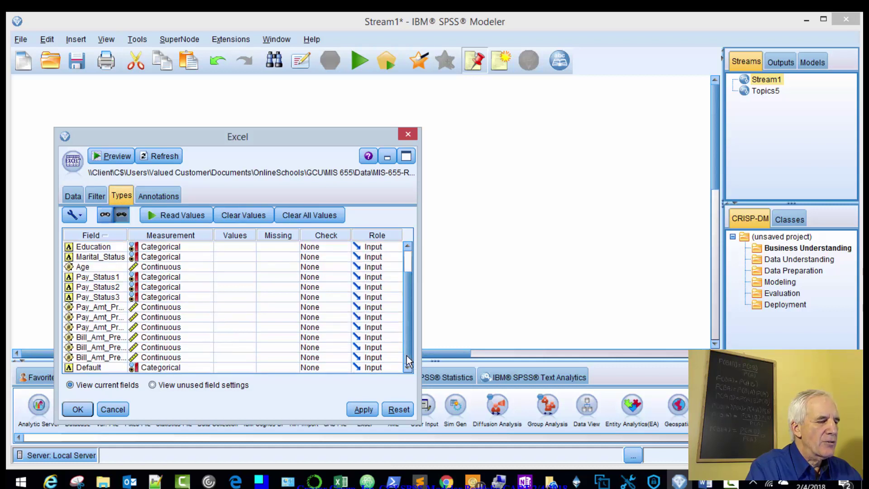
left_click(373, 368)
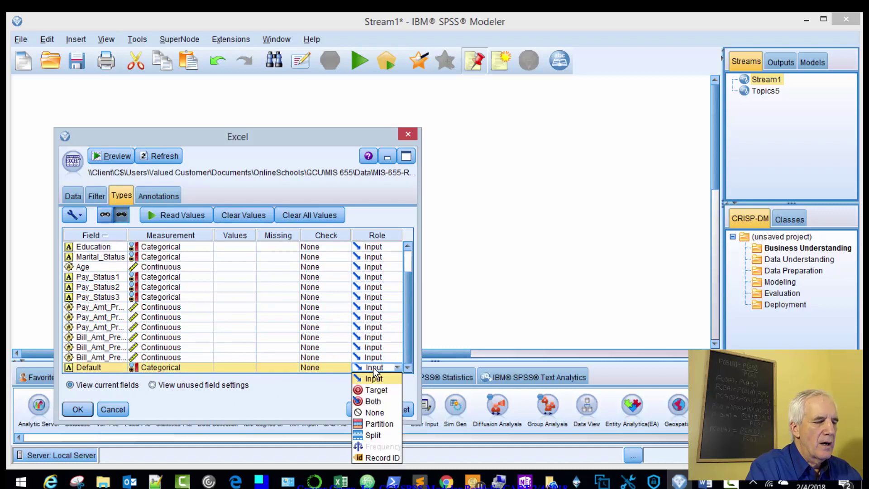
left_click(378, 390)
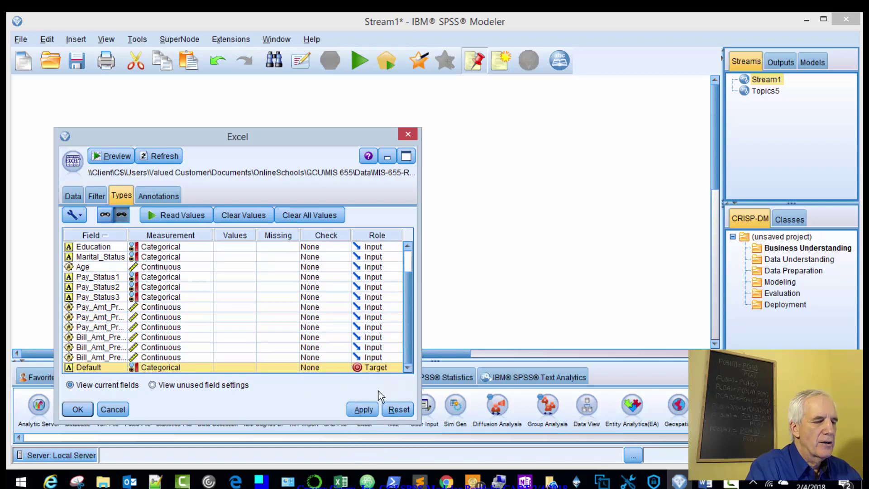
Step: Check the Default field's Target role in the Topics5 Credit card defaults source for comparison
left_click(766, 90)
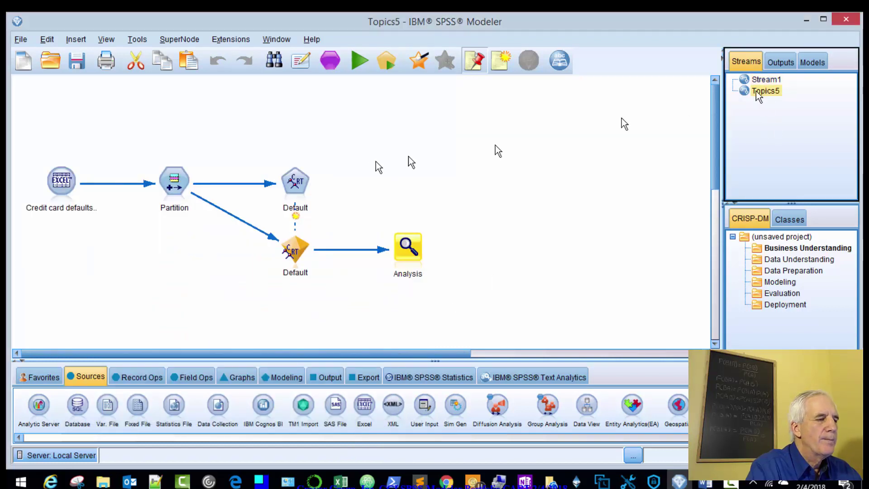
left_click(57, 180)
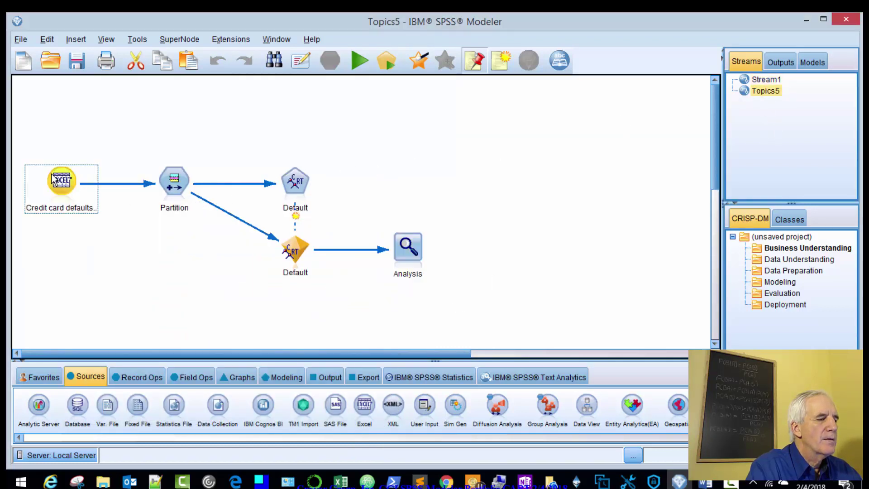
double_click(57, 181)
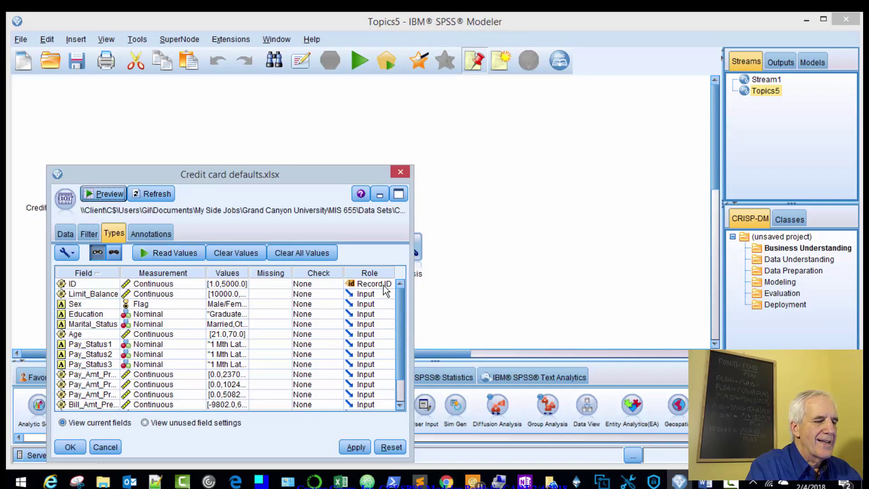
scroll(402, 387, "down", 1)
left_click(380, 404)
left_click(457, 287)
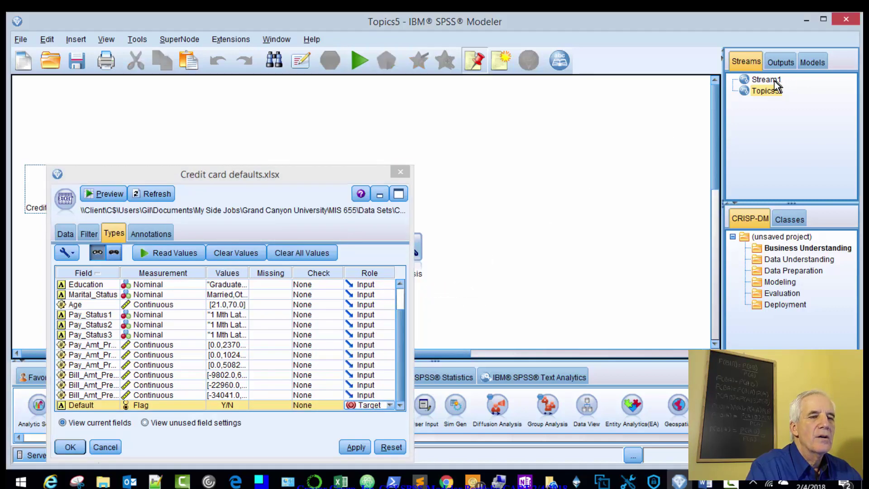
Step: Back in Stream1, apply the roles and read values for all fields
left_click(766, 80)
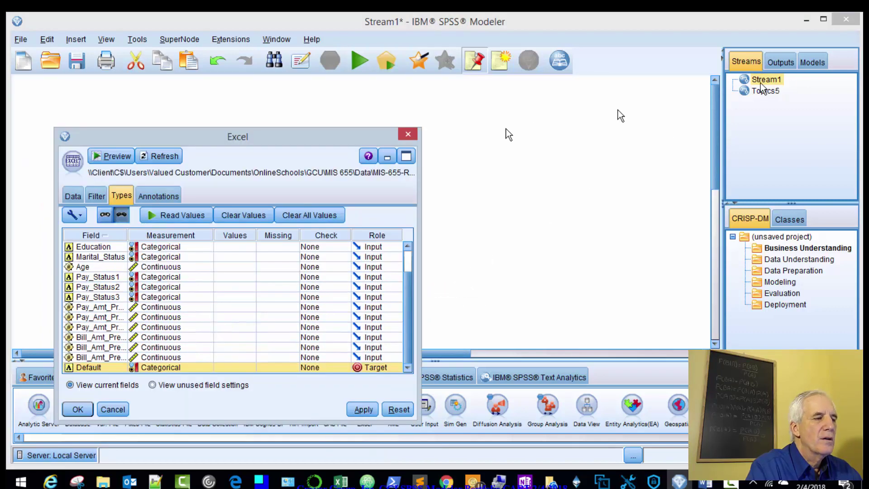
left_click(363, 409)
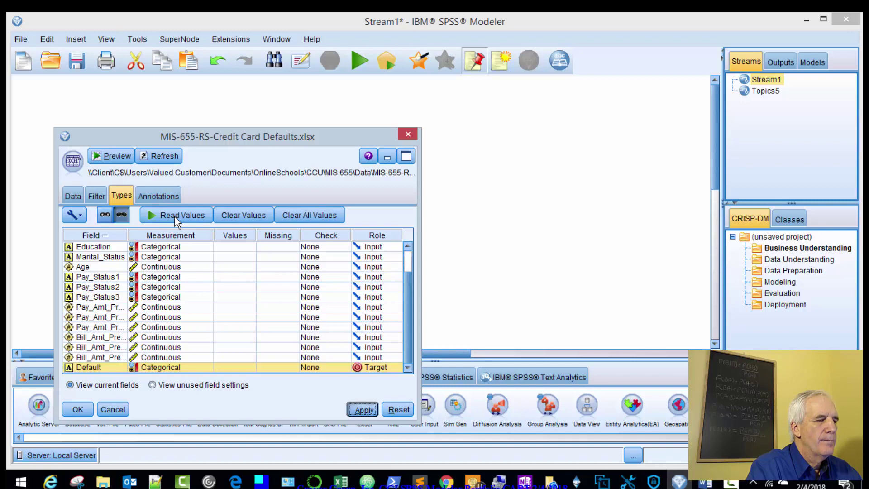
left_click(175, 216)
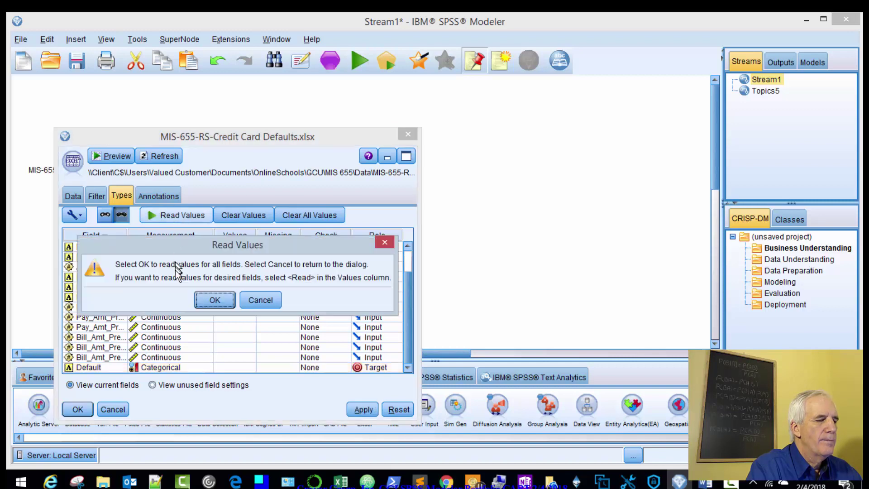
left_click(213, 300)
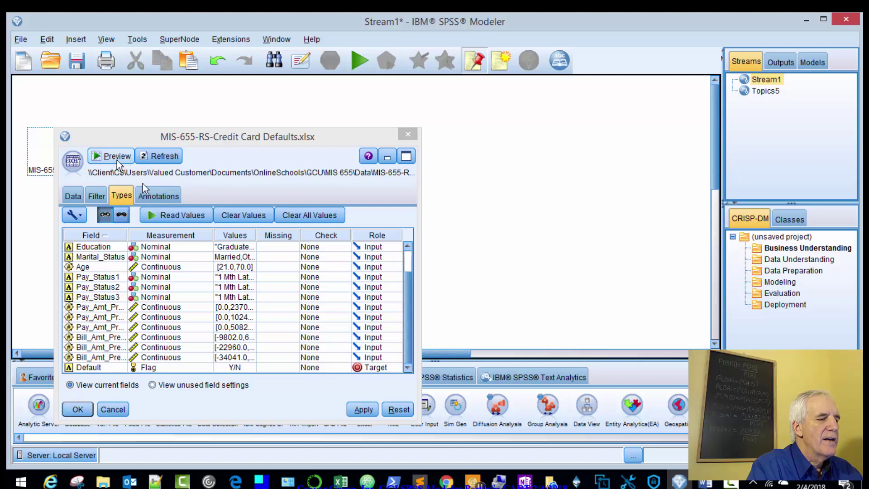
left_click(363, 405)
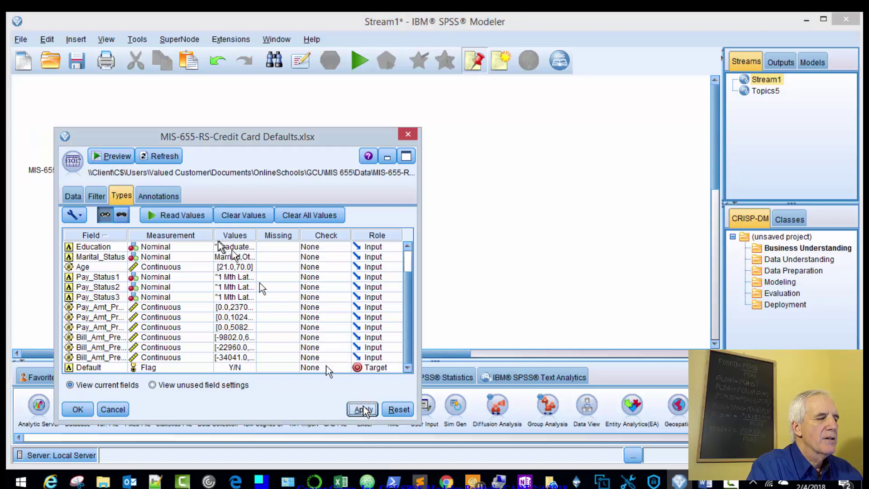
left_click(120, 158)
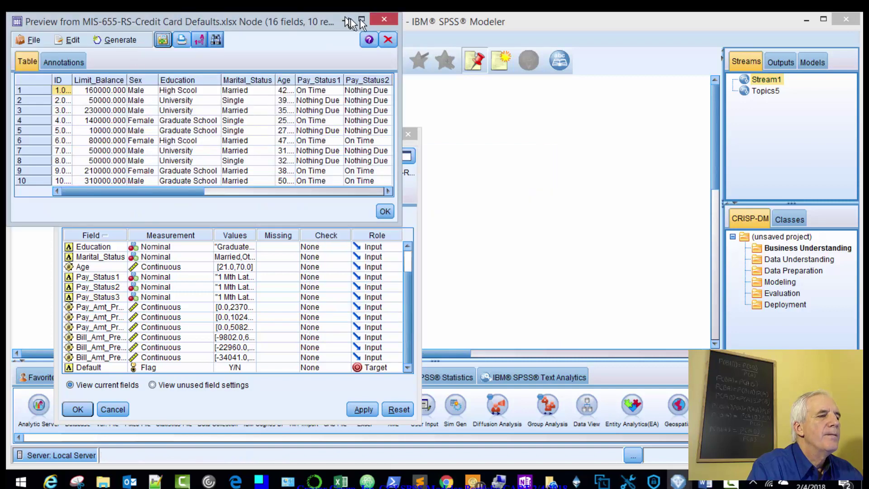
left_click(362, 20)
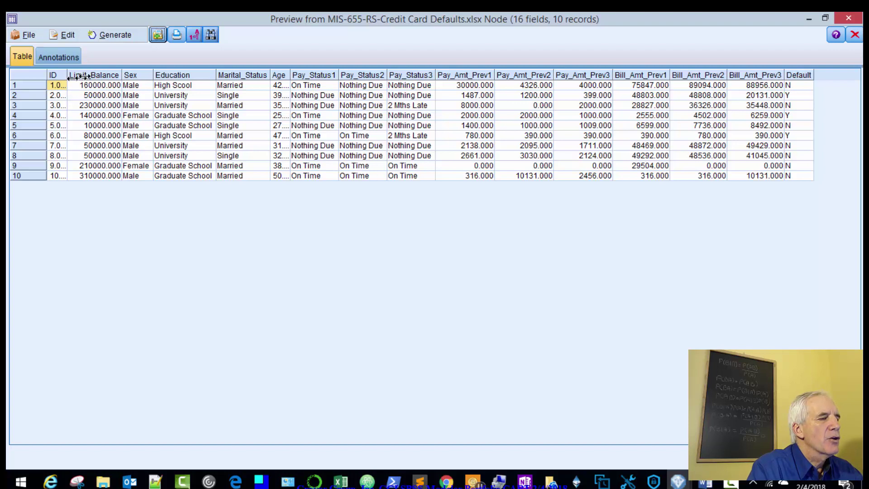
left_click(58, 75)
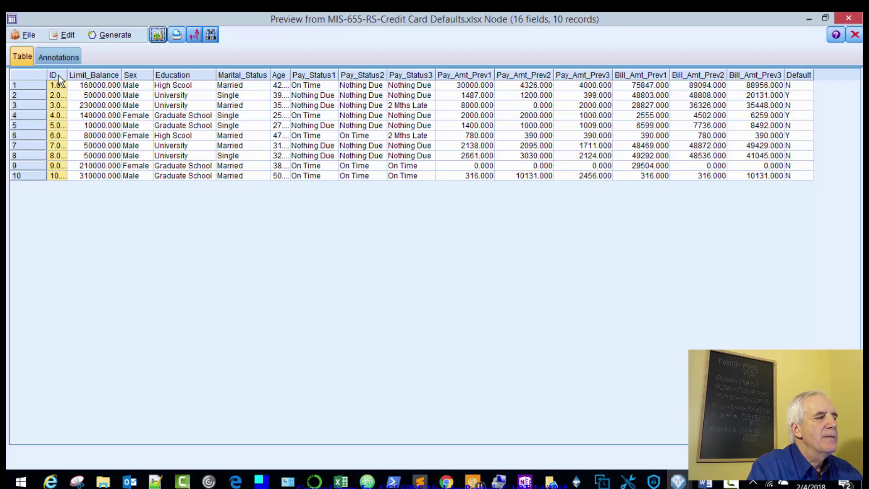
left_click(93, 75)
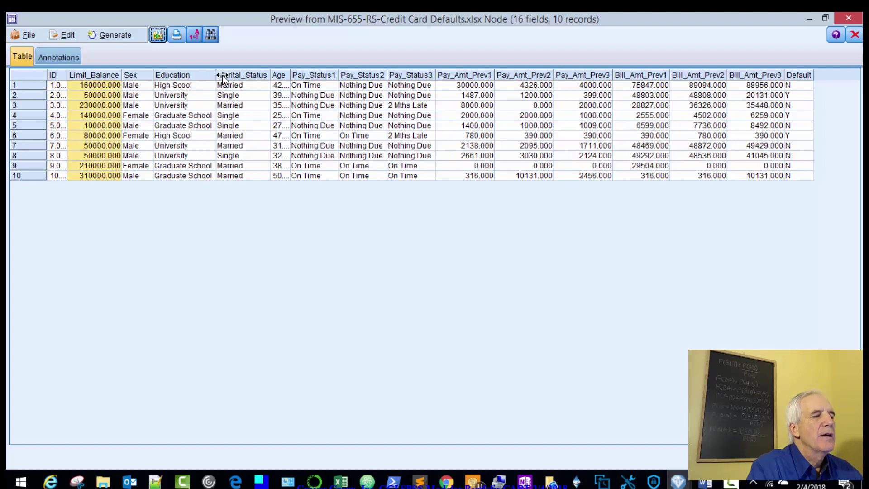
left_click(799, 76)
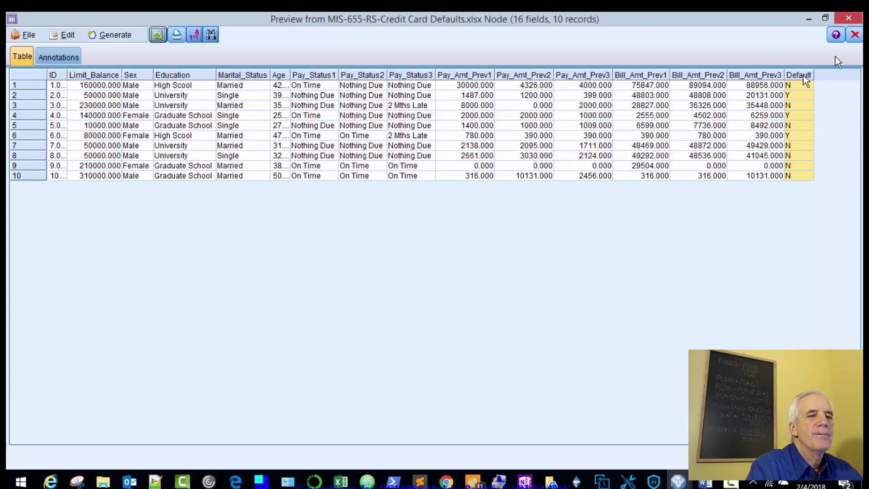
left_click(852, 19)
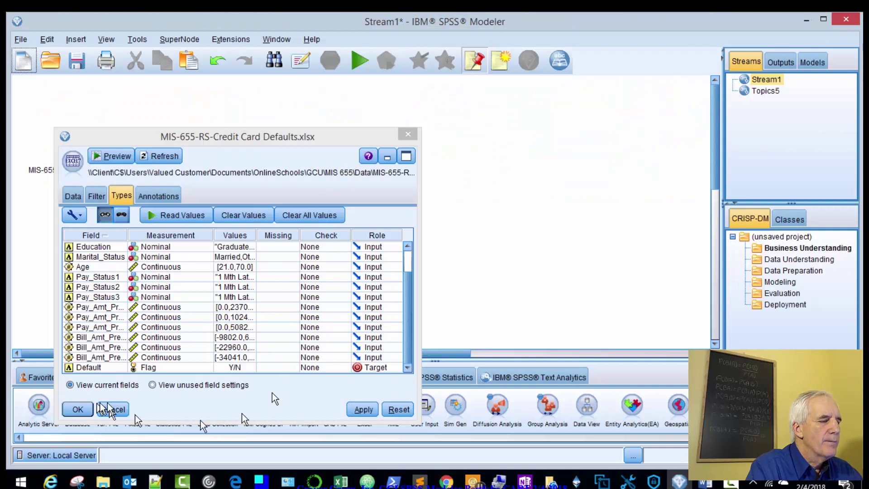
Step: Close the Excel source dialog and glance at the finished Topics5 stream
left_click(79, 408)
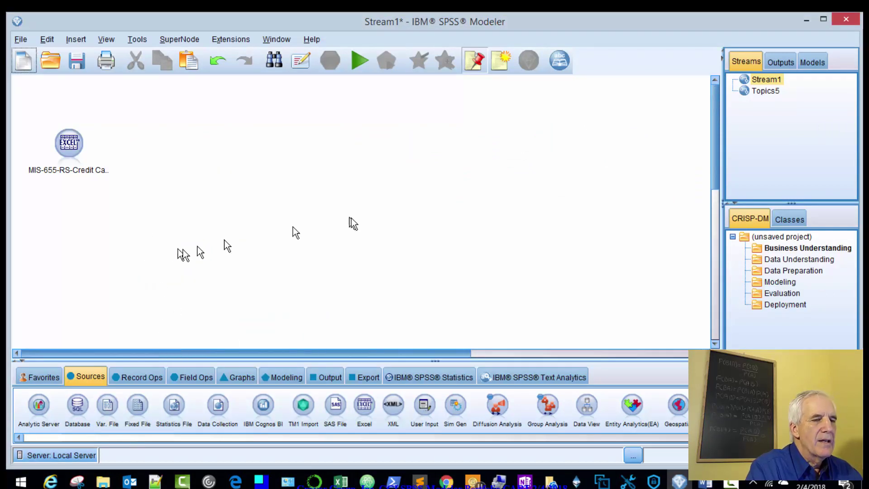
left_click(764, 91)
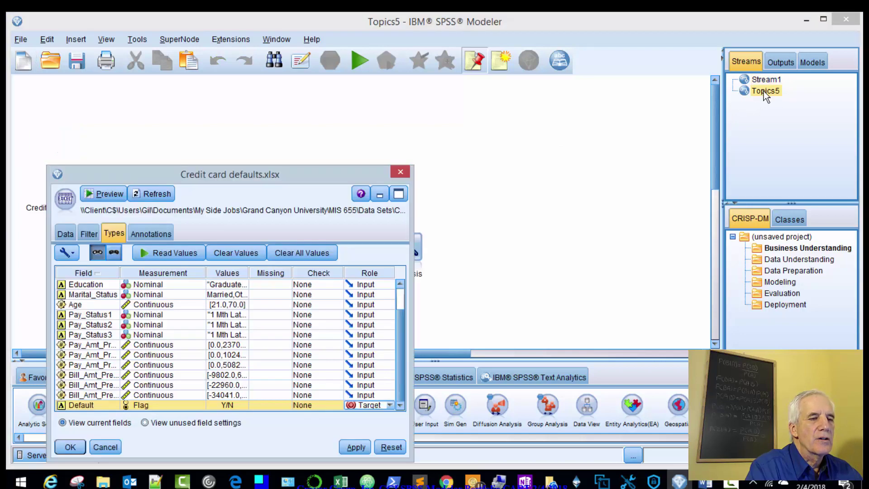
left_click(400, 172)
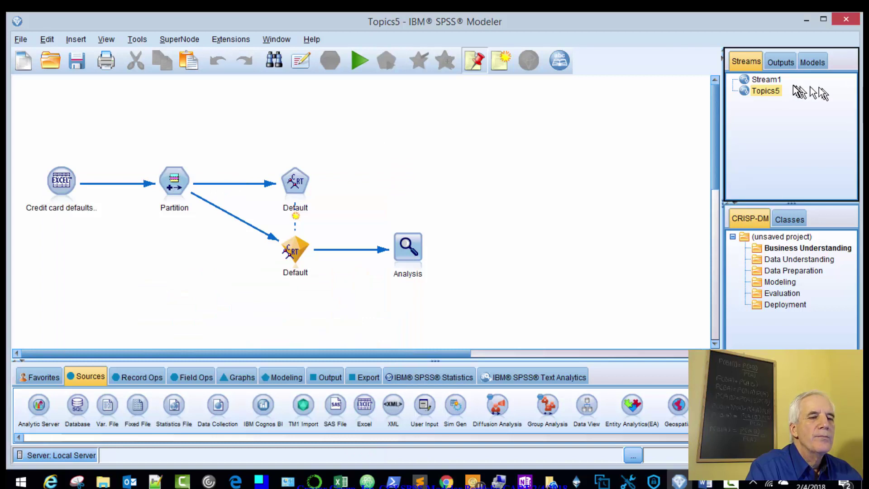
left_click(769, 80)
Step: Add a Partition node after the Excel source with 70% training and 30% testing
left_click(191, 376)
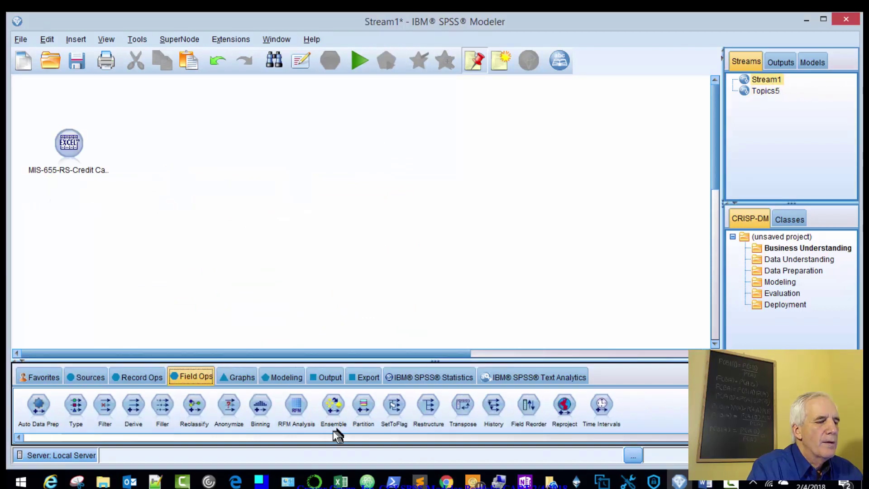
double_click(363, 407)
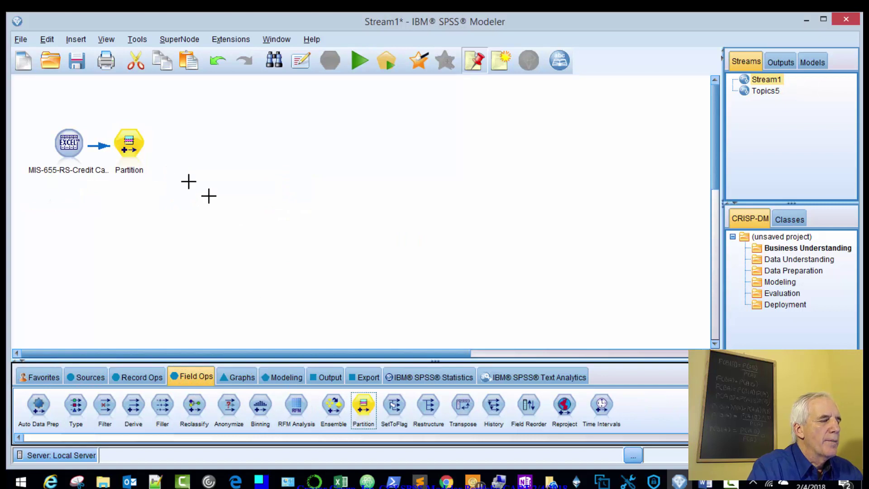
double_click(131, 148)
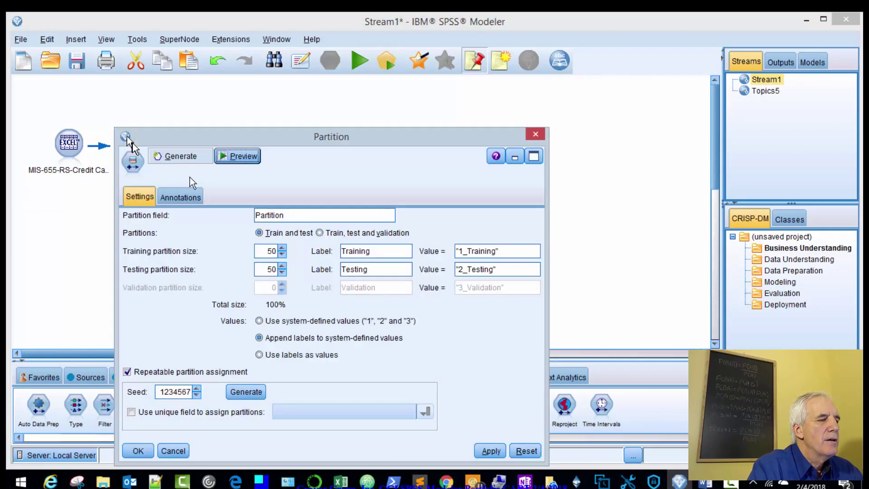
double_click(273, 250)
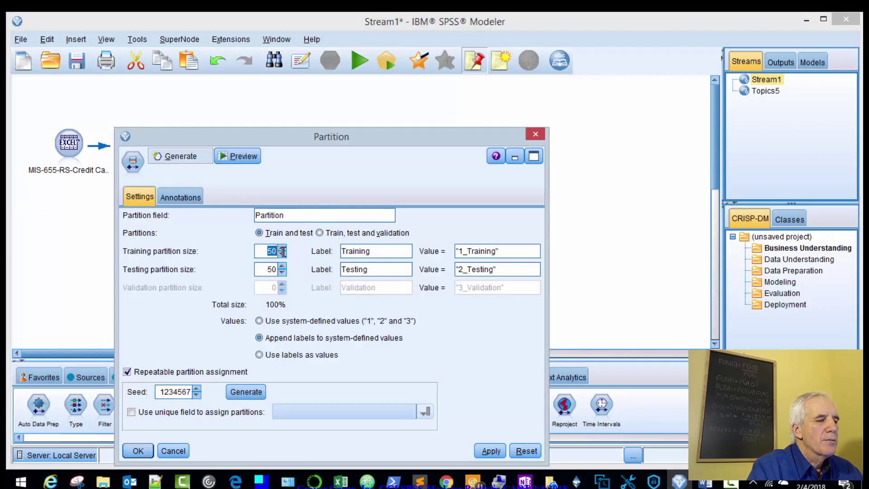
type("7")
key("Tab")
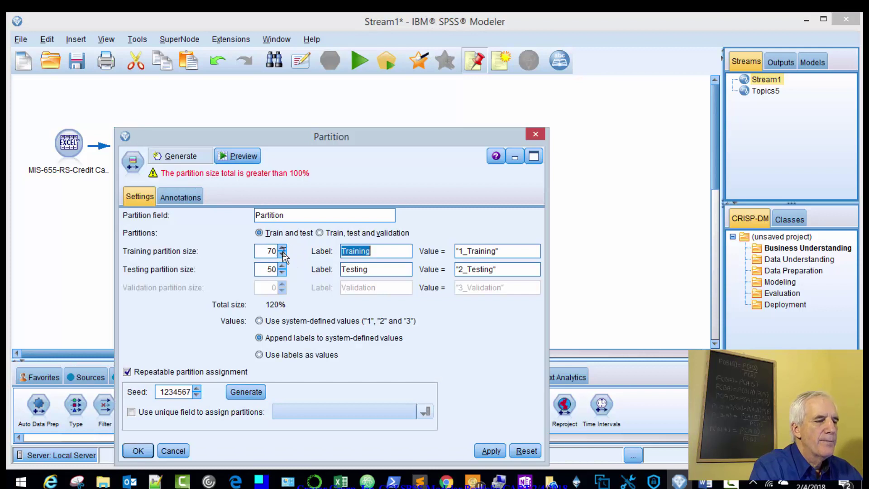
key("Tab")
type("30")
key("Tab")
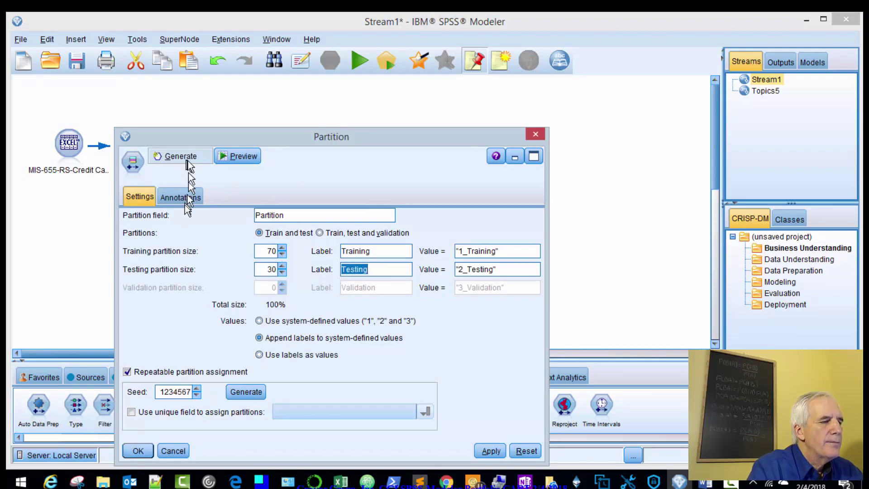
left_click(138, 451)
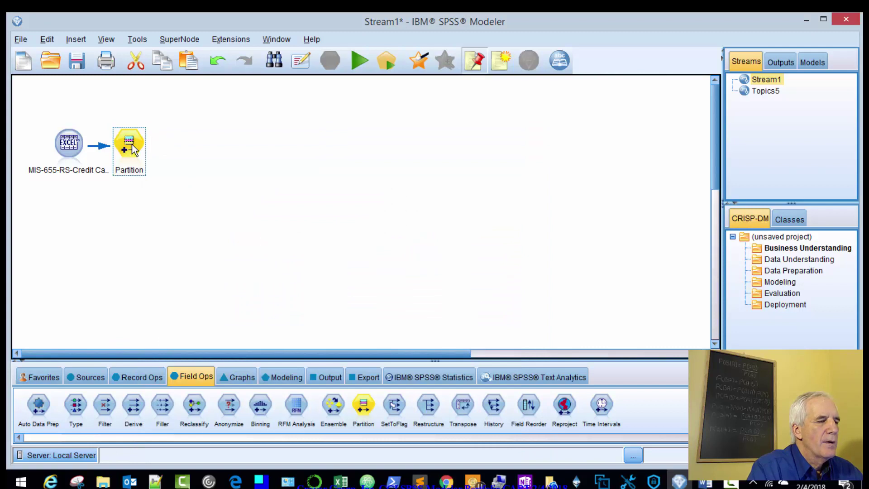
left_click(288, 377)
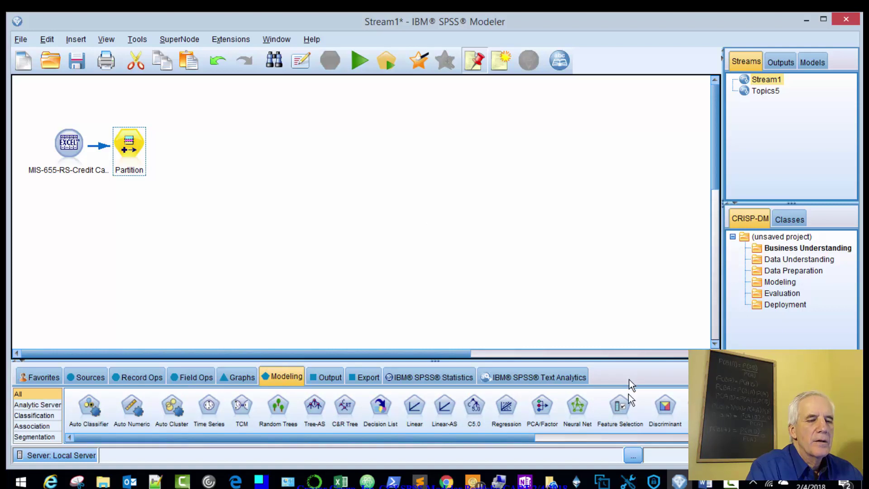
Step: Attach a C&R Tree node to Partition and open its settings showing Default as target
left_click_drag(520, 442, 556, 440)
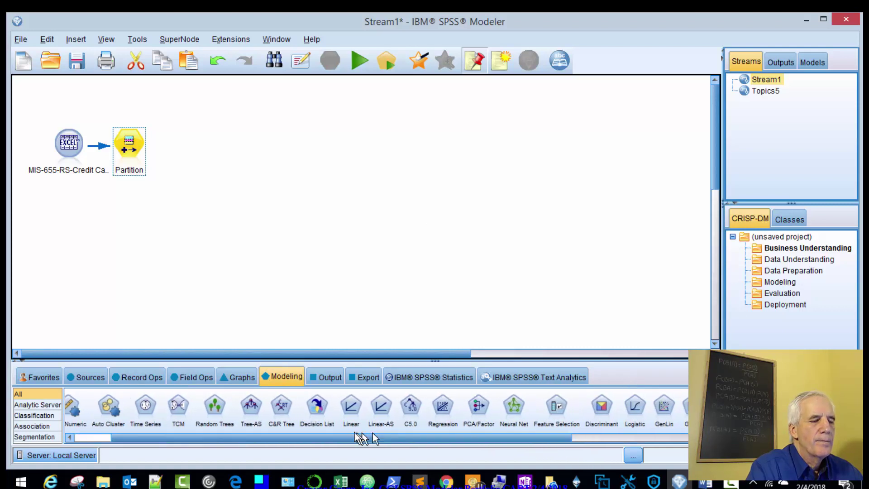
left_click(282, 407)
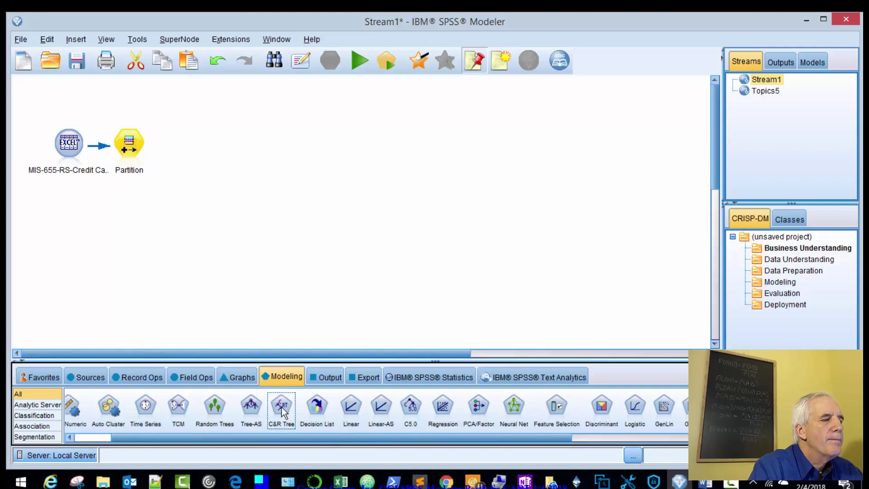
double_click(281, 407)
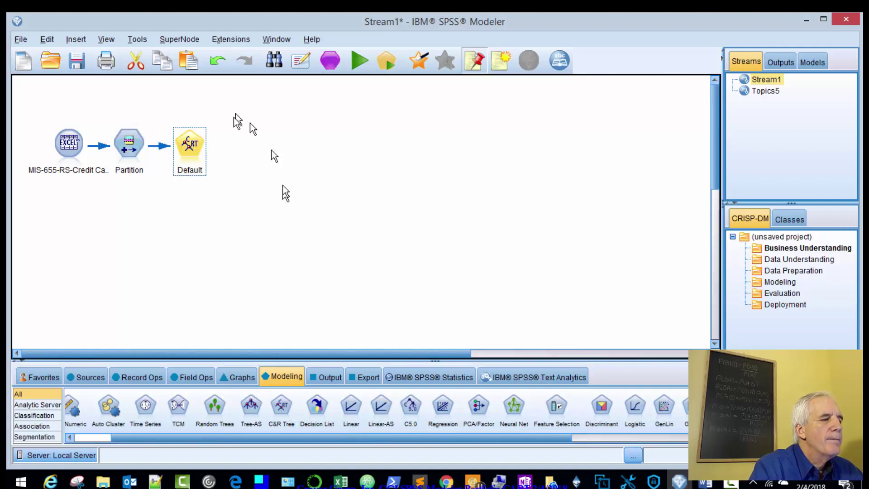
double_click(190, 138)
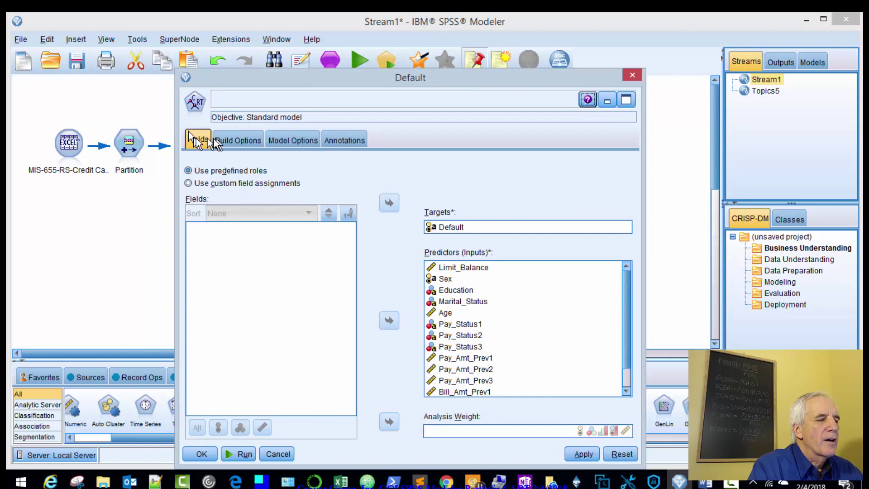
left_click(493, 228)
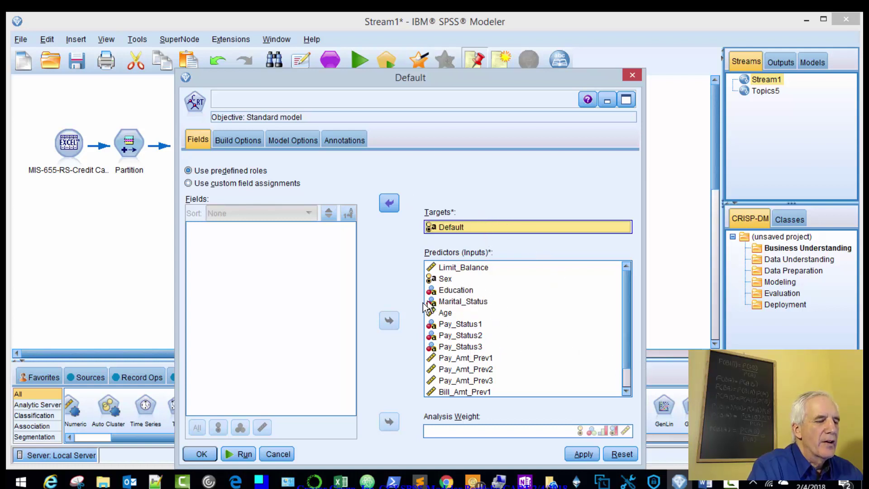
Step: Review the C&R Tree build options: depth, pruning, stopping rules, and costs & priors
left_click(234, 138)
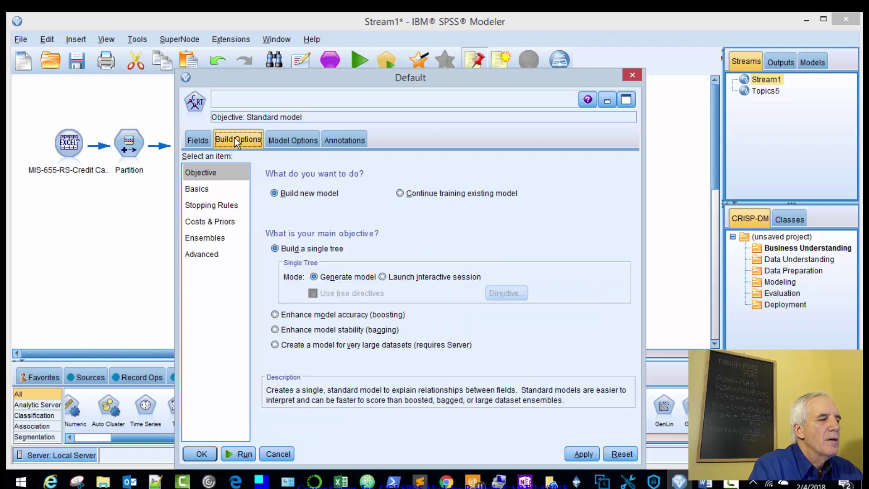
left_click(194, 190)
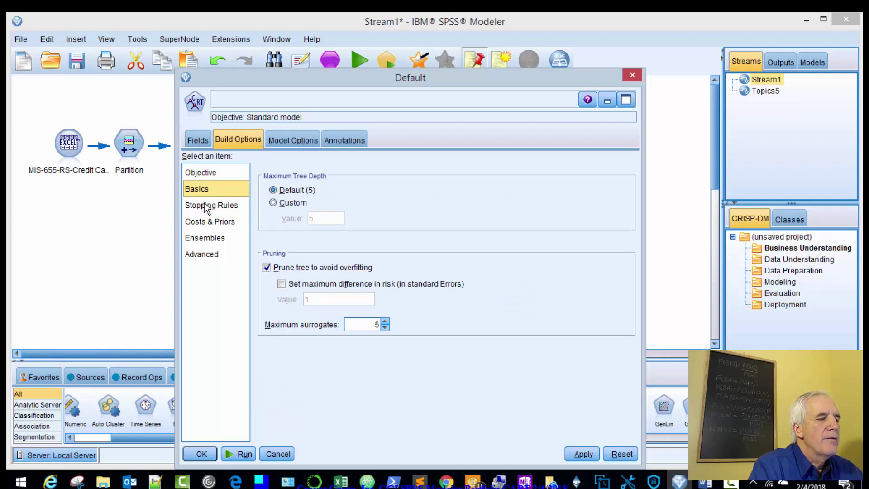
left_click(204, 204)
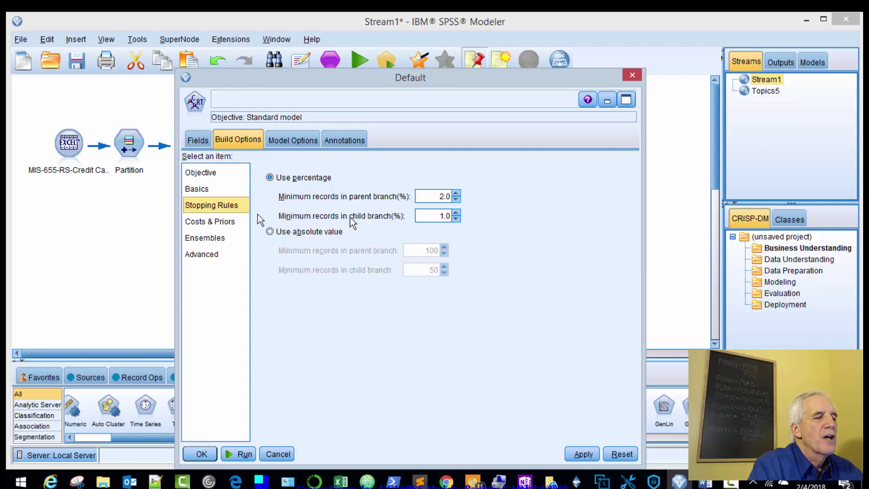
left_click(213, 221)
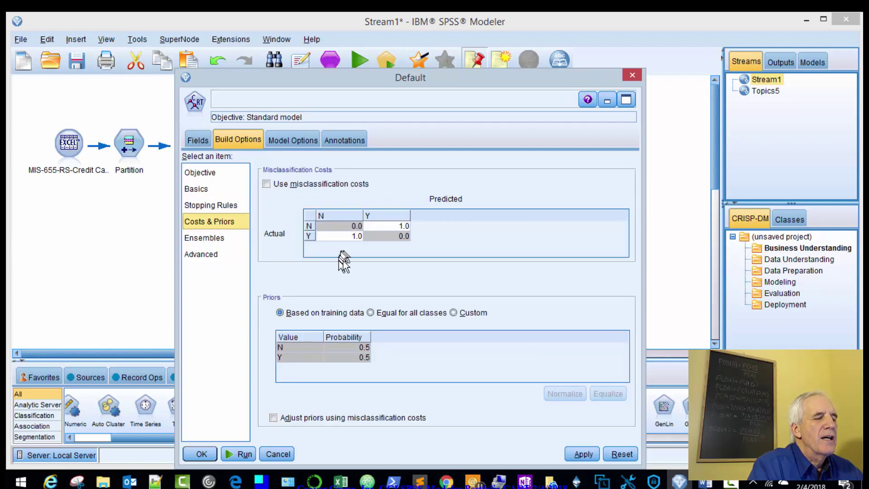
Step: Enable misclassification costs, set Actual Y / Predicted N to 5.0, then show Topics5
left_click(267, 183)
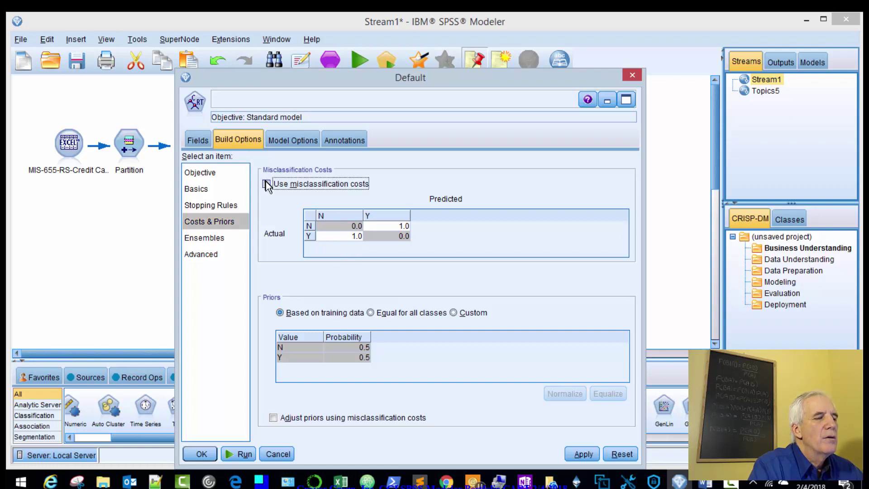
left_click(354, 236)
double_click(356, 236)
key("BackSpace")
type("5")
key("Return")
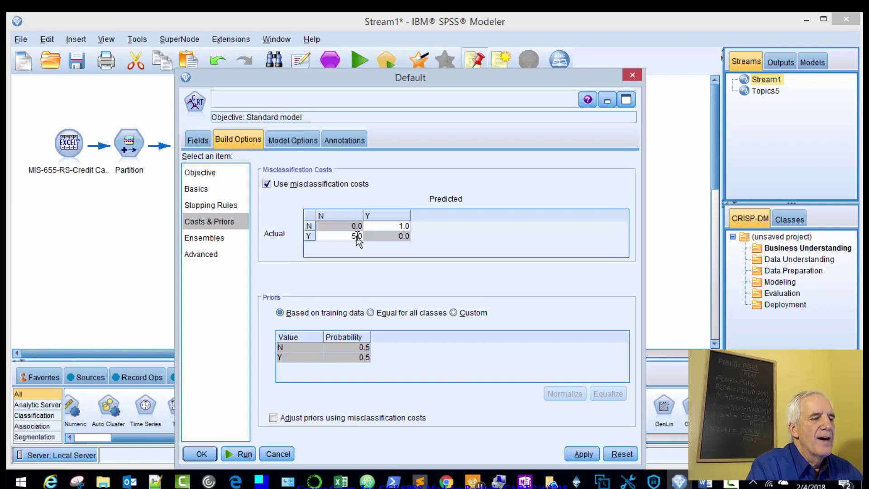
left_click(770, 91)
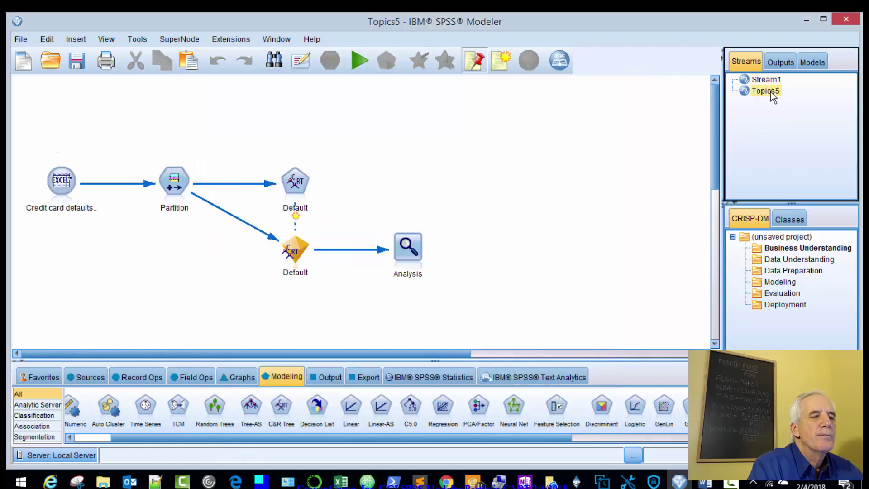
left_click(296, 186)
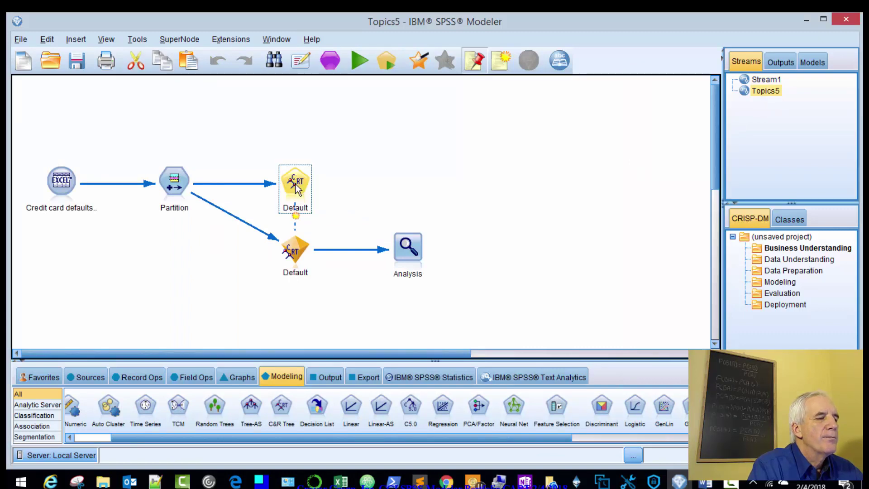
double_click(296, 185)
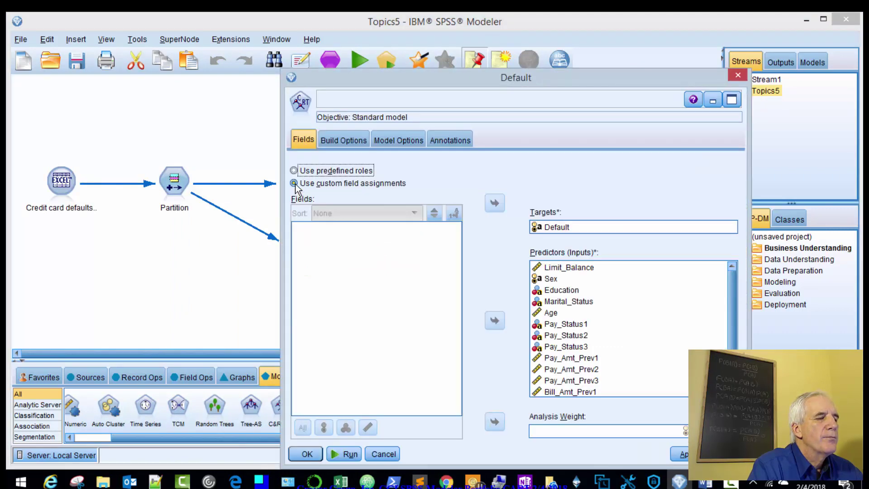
left_click(354, 140)
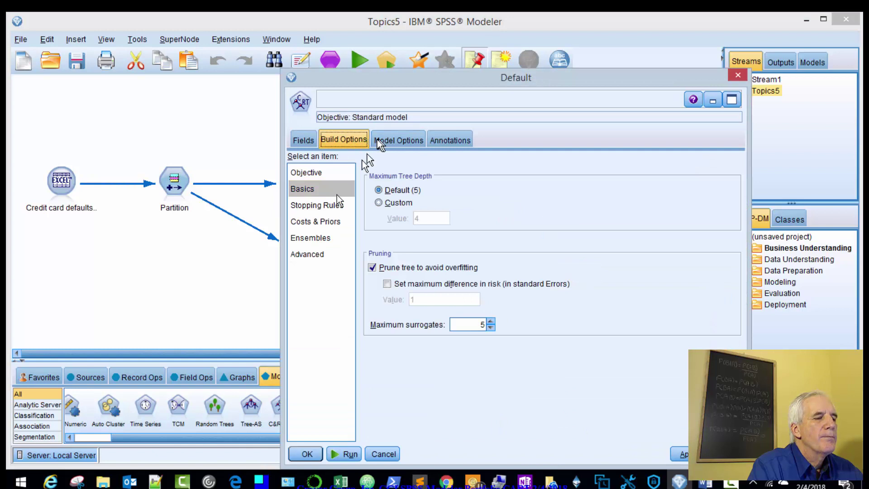
left_click(326, 222)
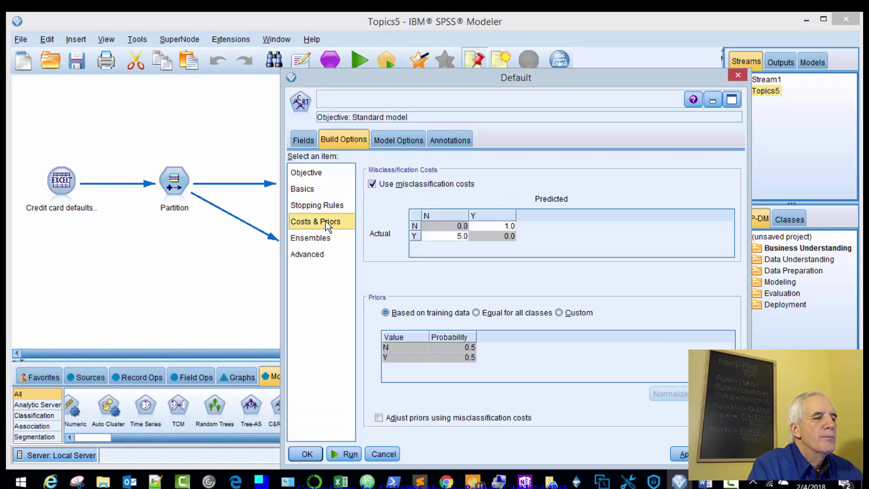
left_click(738, 77)
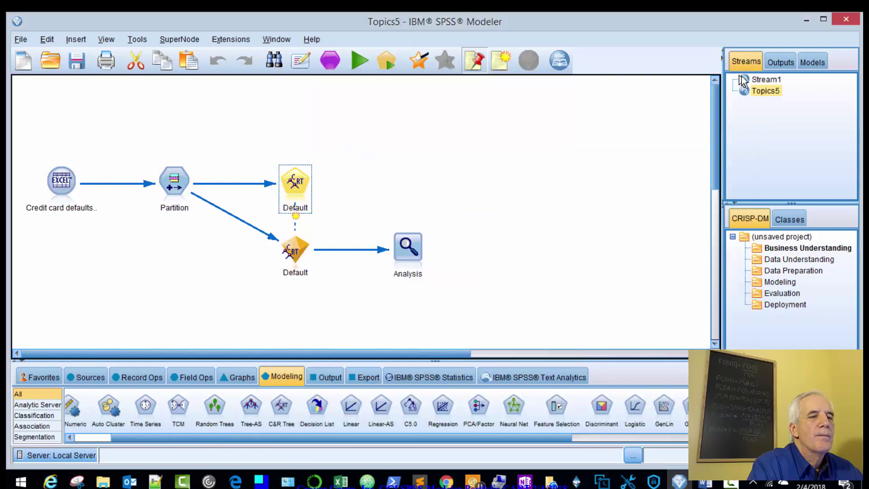
Step: Back in Stream1, apply the C&R Tree settings and run it to build the Default nugget
left_click(765, 80)
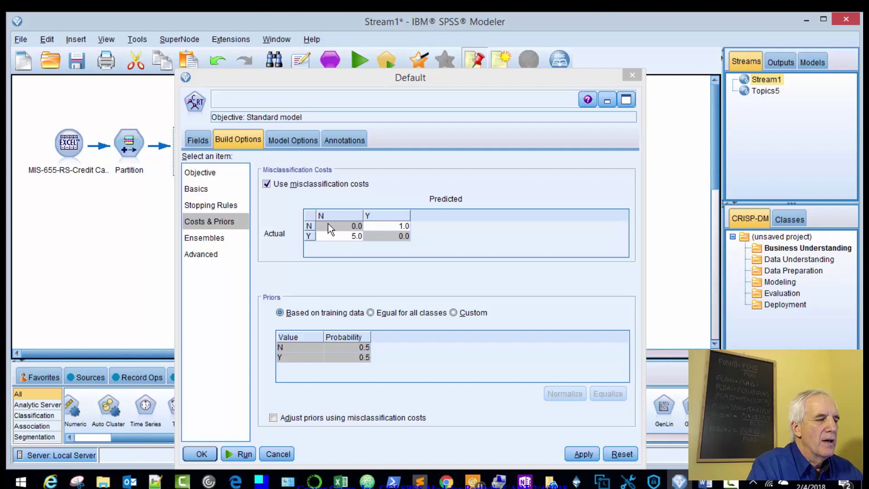
left_click(215, 242)
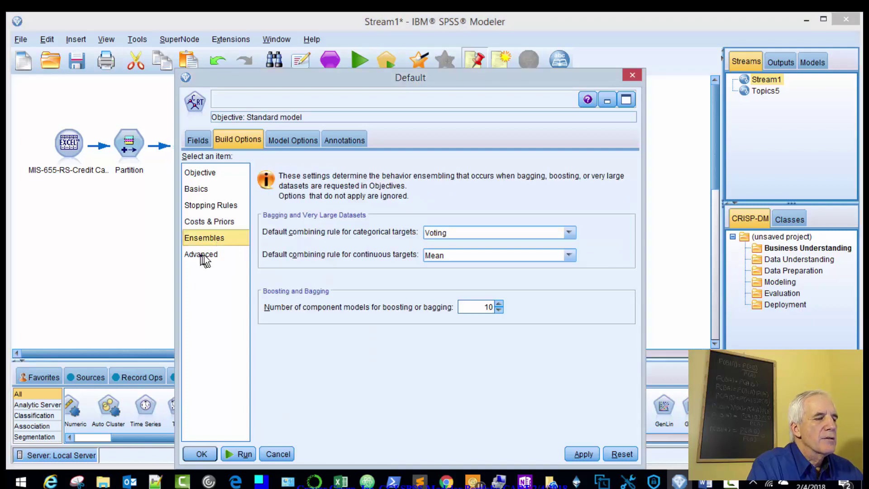
left_click(205, 255)
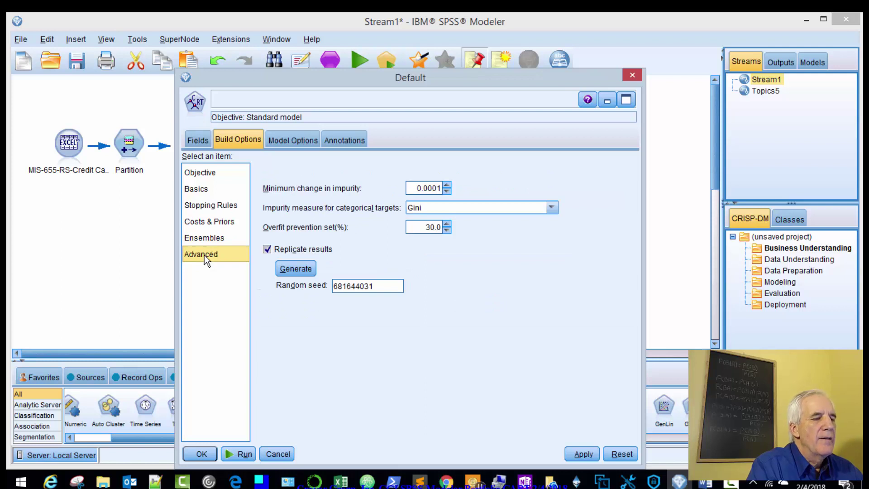
left_click(584, 454)
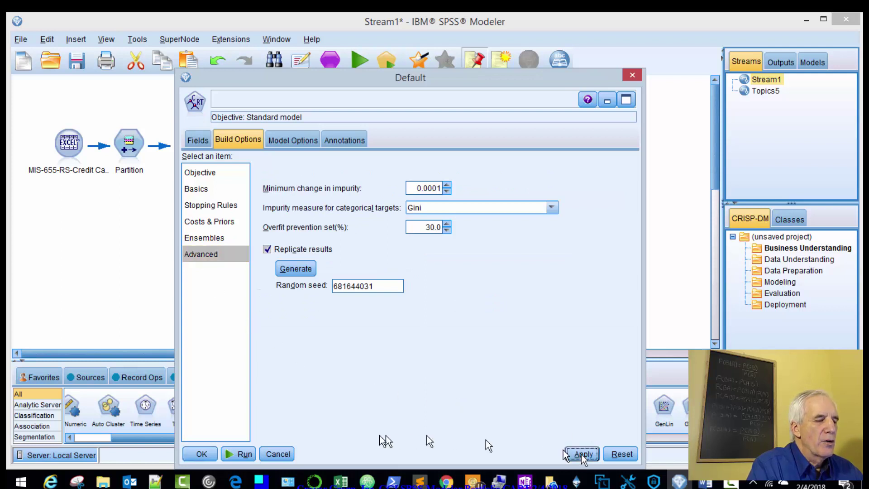
left_click(242, 453)
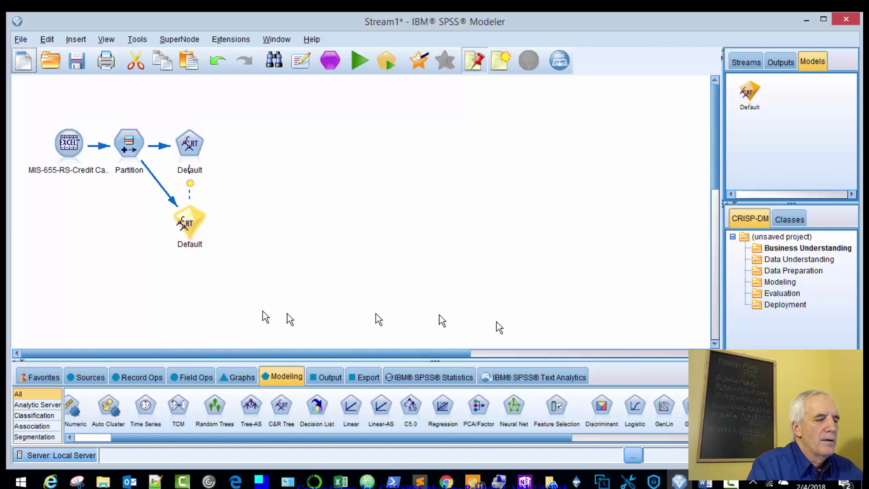
key("F9")
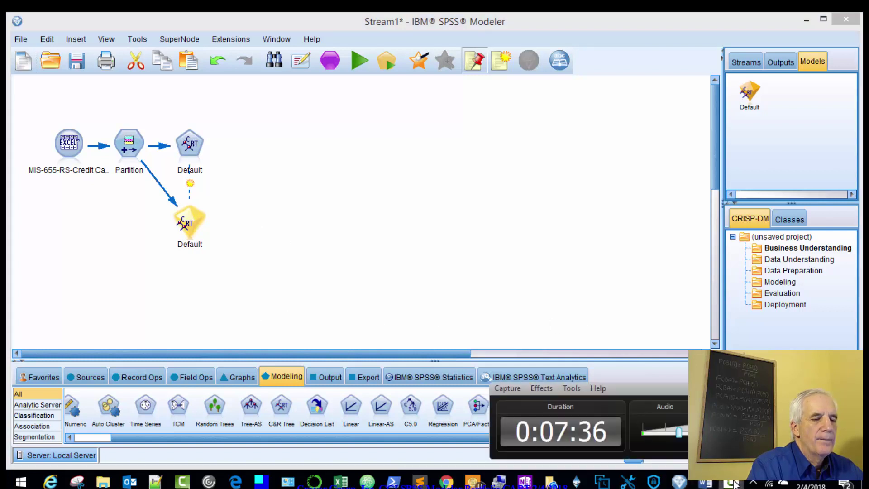
key("alt+Tab")
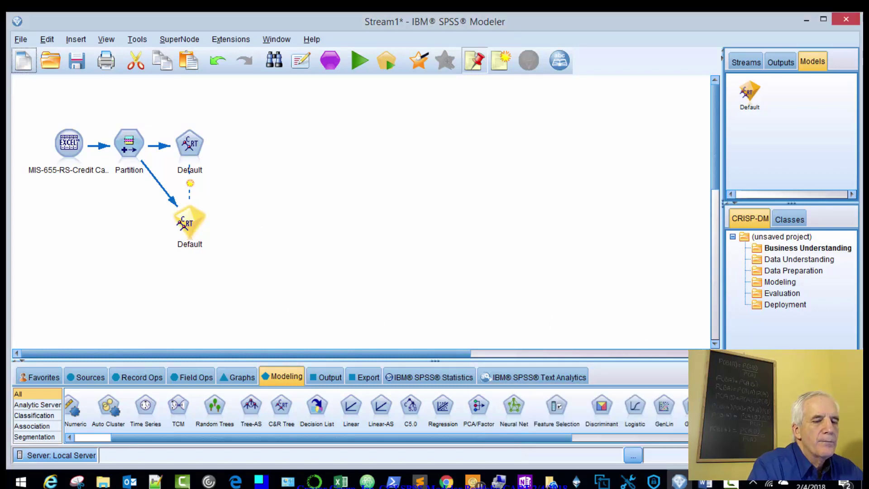
Step: Attach an Analysis output node to the Default model nugget
left_click(328, 378)
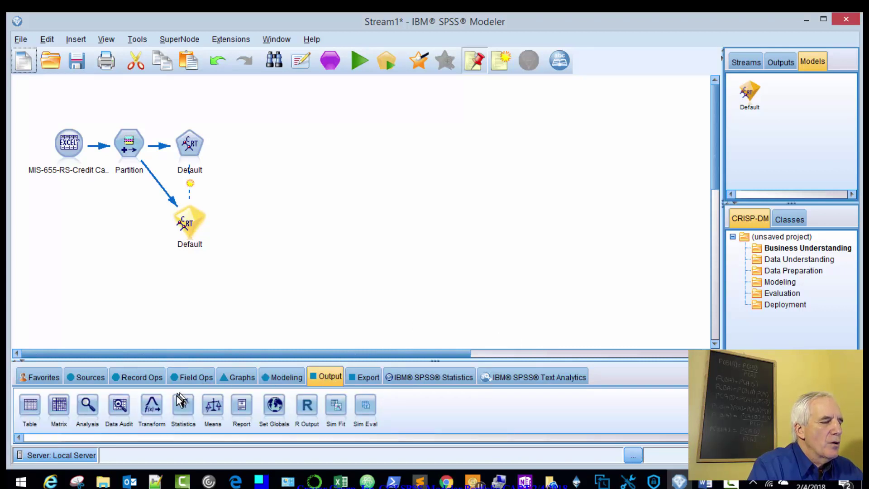
left_click(86, 406)
double_click(88, 405)
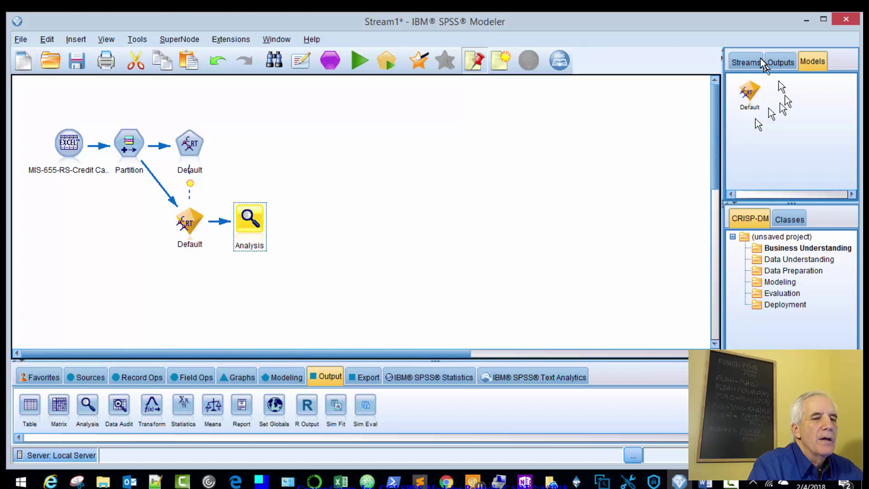
Step: Inspect the Topics5 Analysis node's output and annotation settings for reference
left_click(772, 61)
left_click(745, 62)
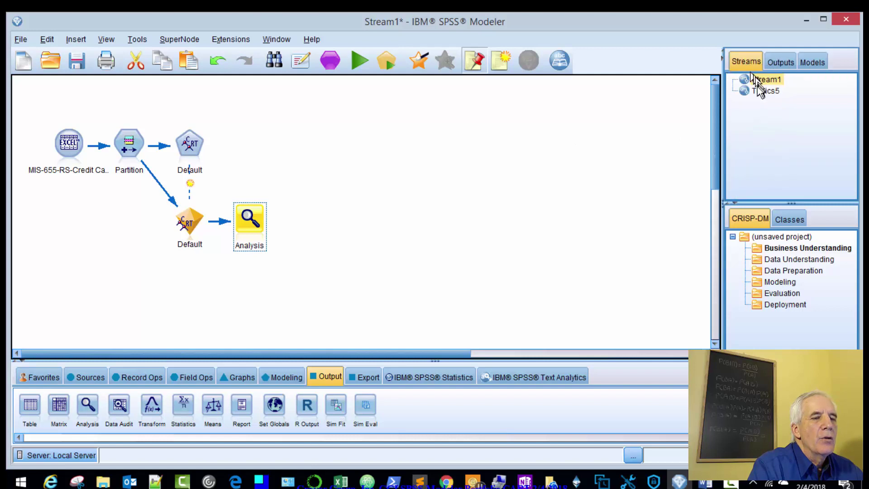
left_click(760, 91)
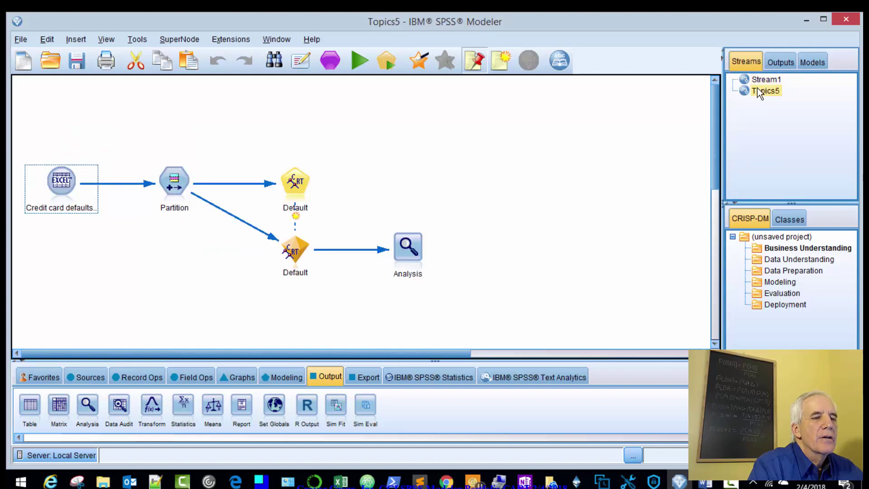
double_click(410, 248)
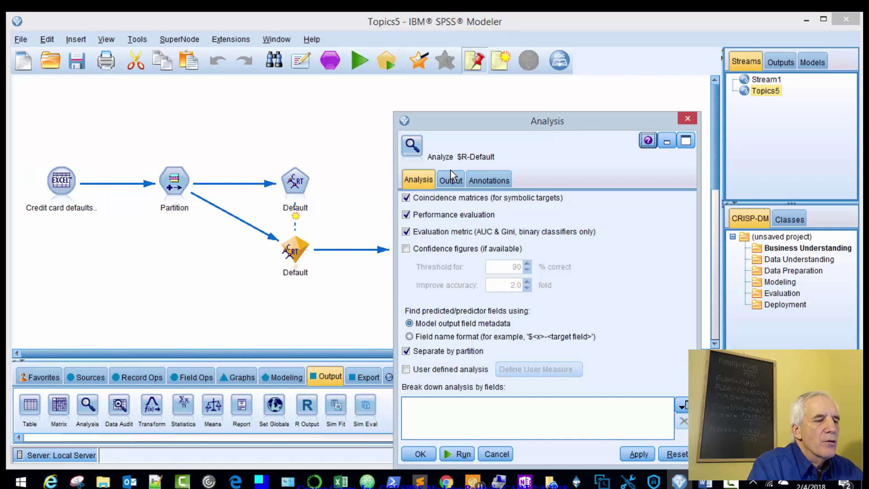
left_click(451, 177)
left_click(489, 180)
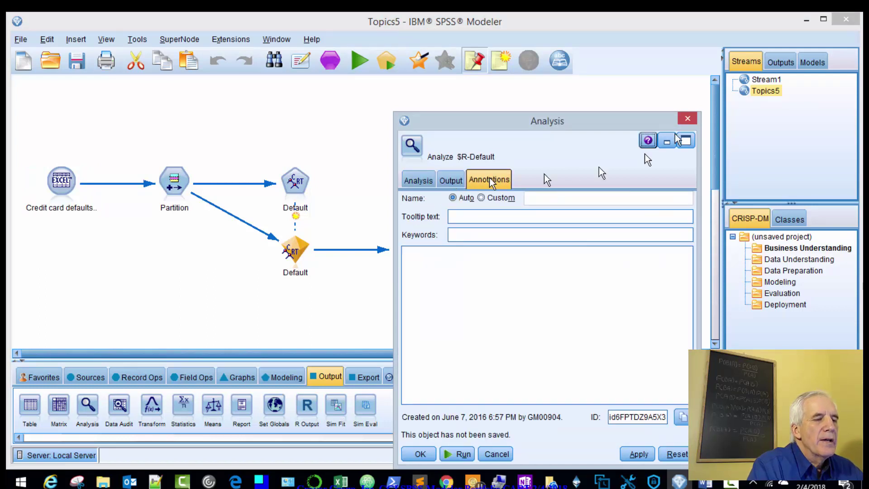
left_click(688, 119)
Step: In Stream1's Analysis node, enable coincidence matrices, performance evaluation and AUC/Gini metrics, then apply
left_click(769, 80)
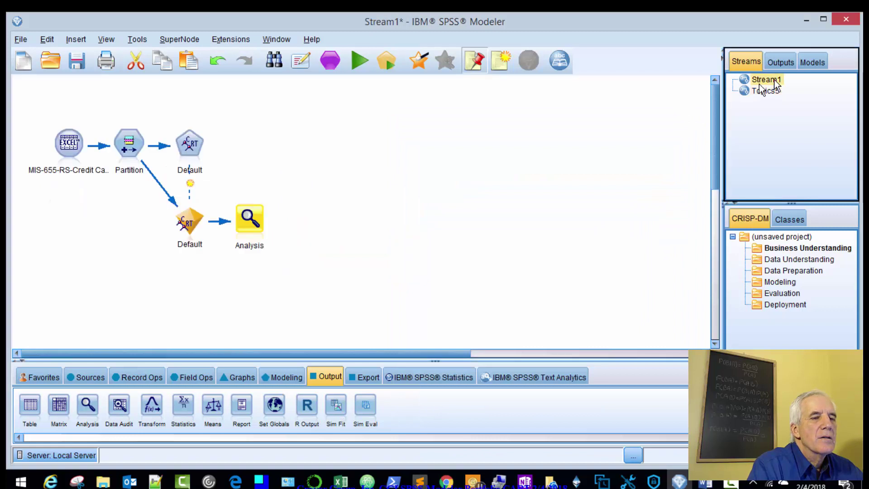
double_click(250, 219)
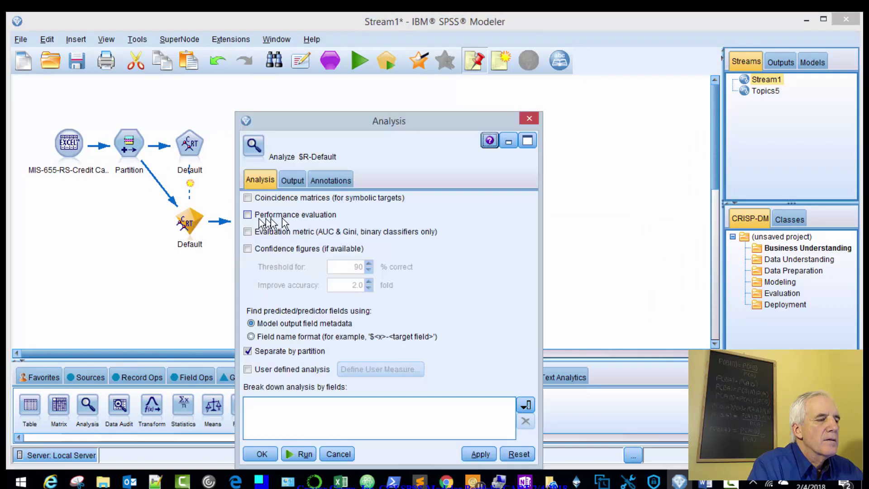
left_click(247, 199)
left_click(247, 214)
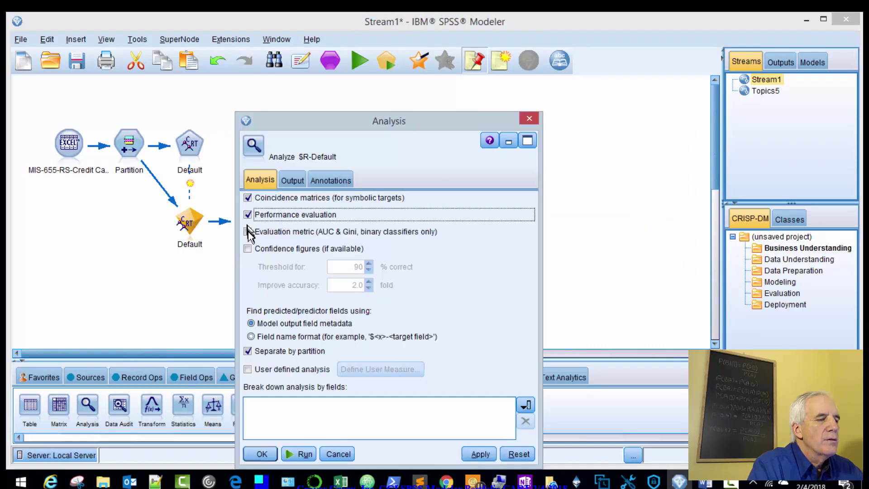
left_click(248, 231)
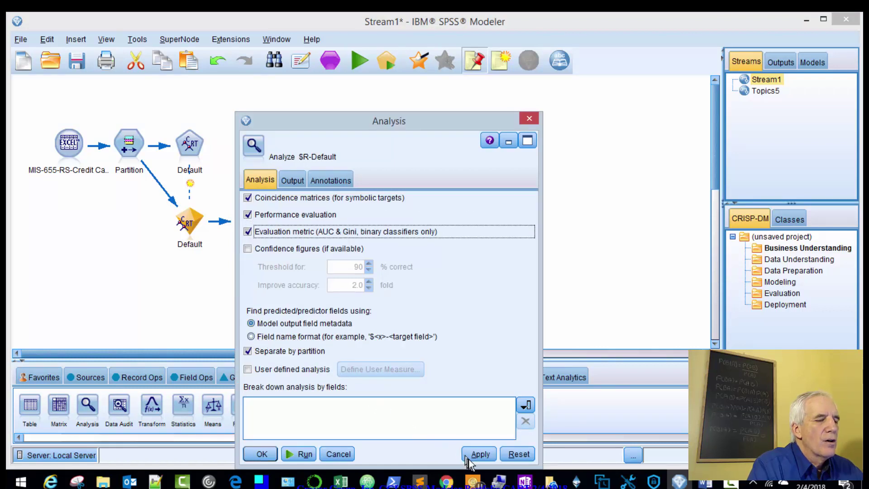
left_click(479, 454)
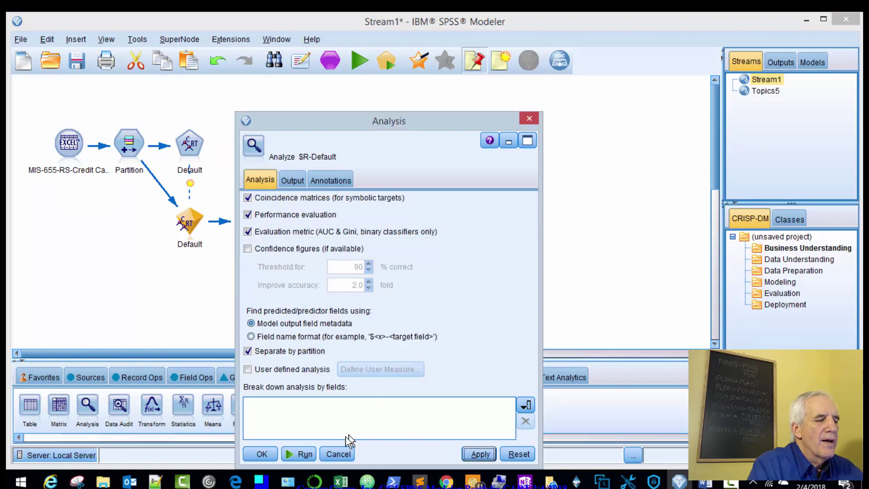
Step: Run the Analysis and review its tables: 65.42% testing accuracy, testing AUC 0.72
left_click(299, 454)
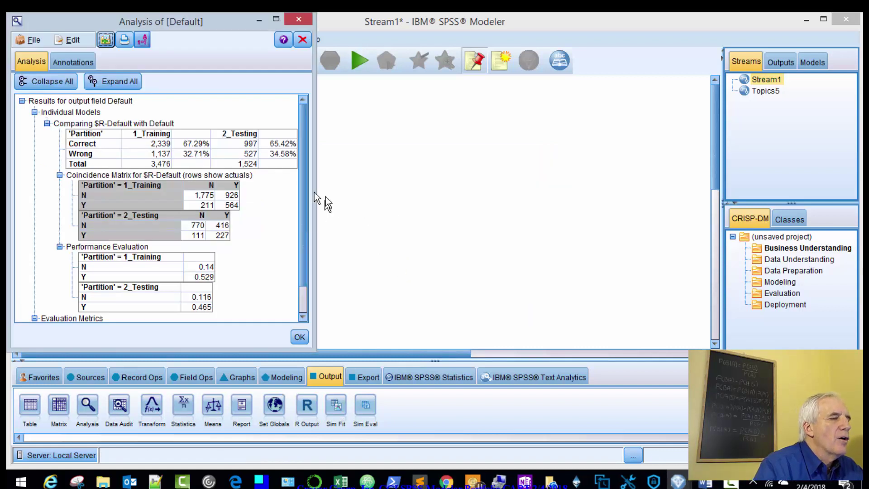
left_click(275, 21)
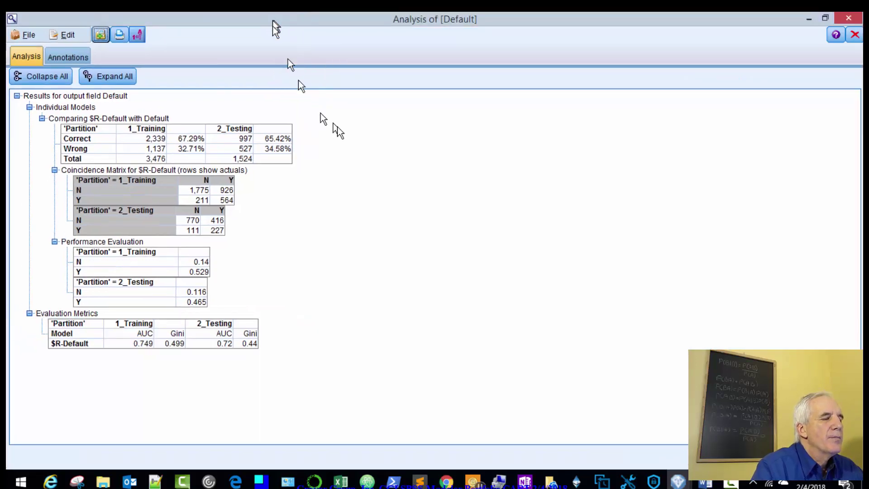
left_click(86, 129)
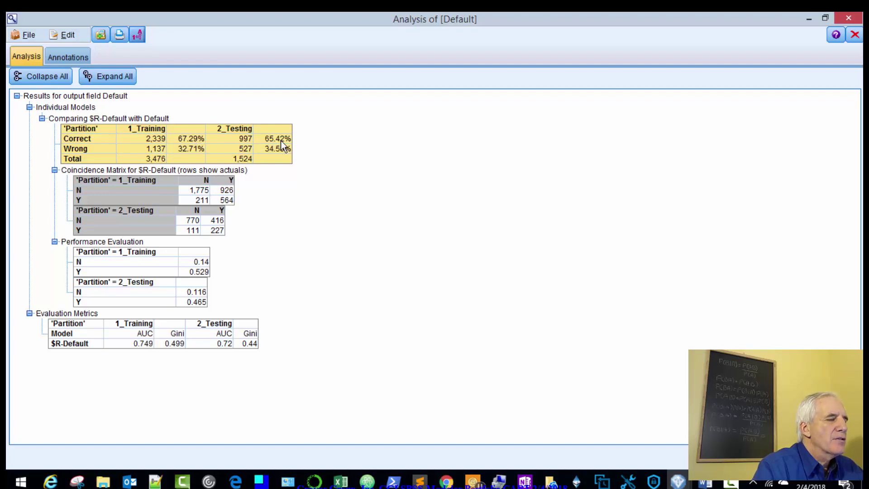
left_click(203, 196)
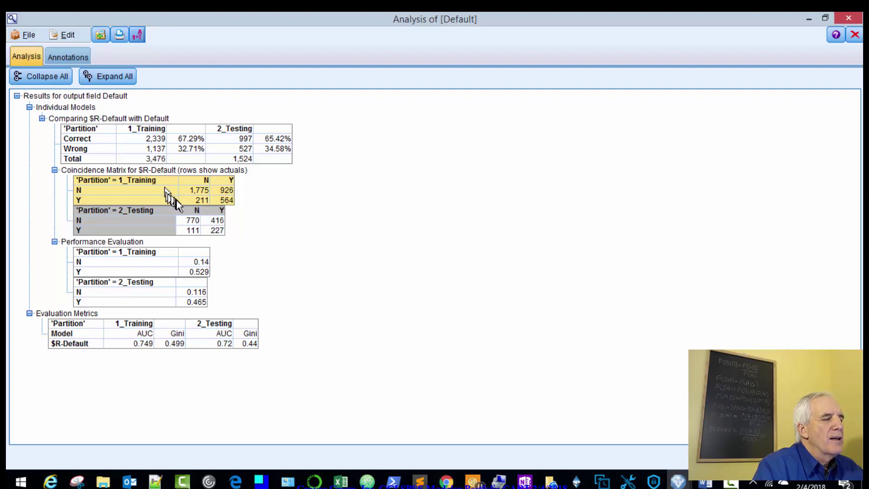
left_click(162, 213)
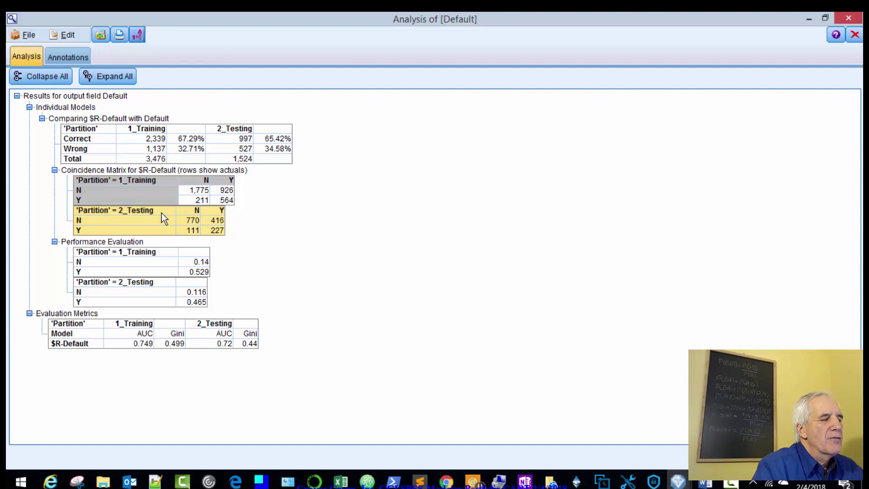
left_click(164, 256)
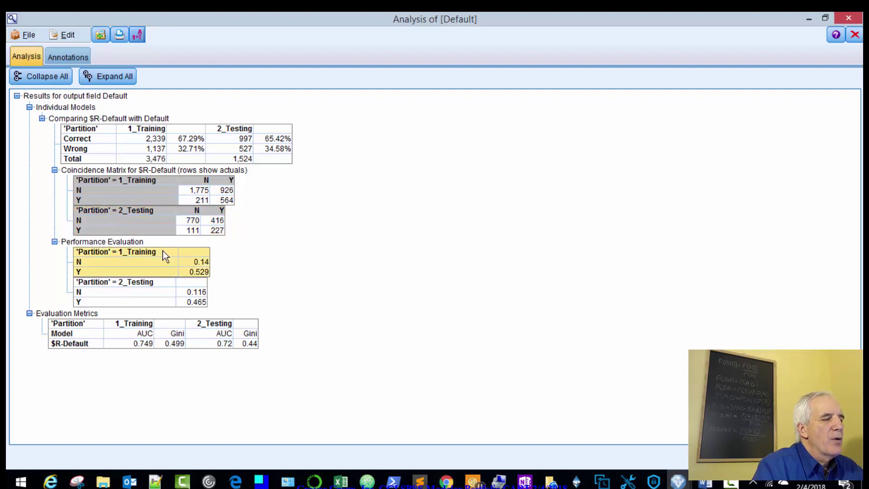
left_click(169, 286)
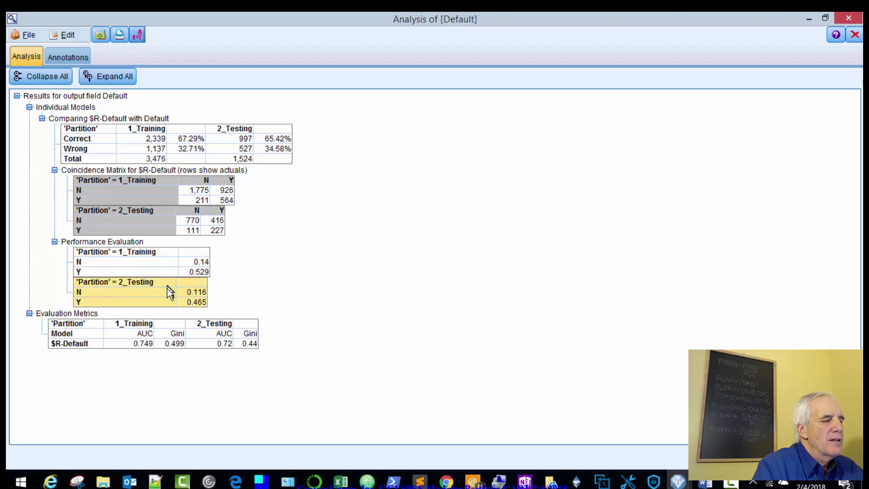
left_click(141, 329)
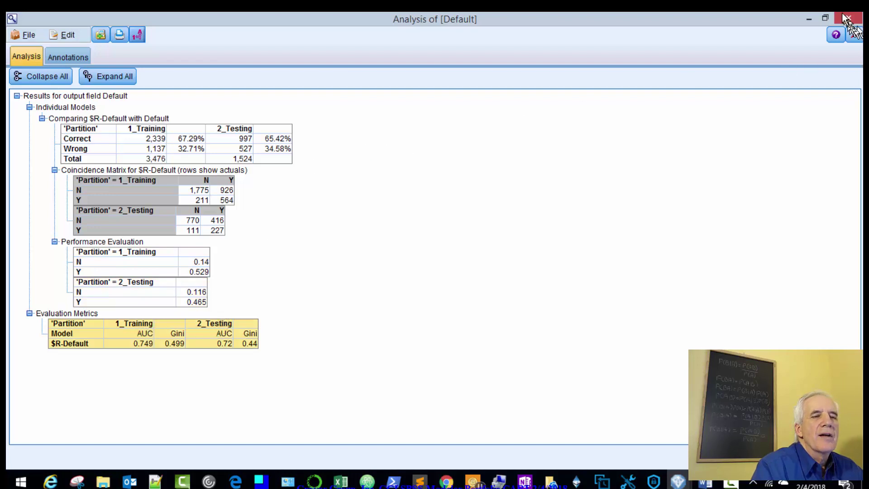
Step: Open the Default tree model to review its Pay_Status1 rules and predictor importance chart views
left_click(854, 35)
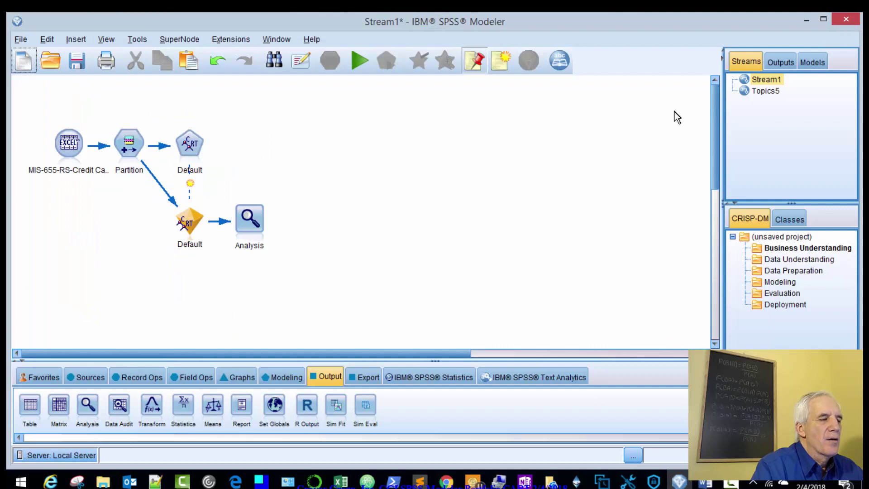
double_click(186, 222)
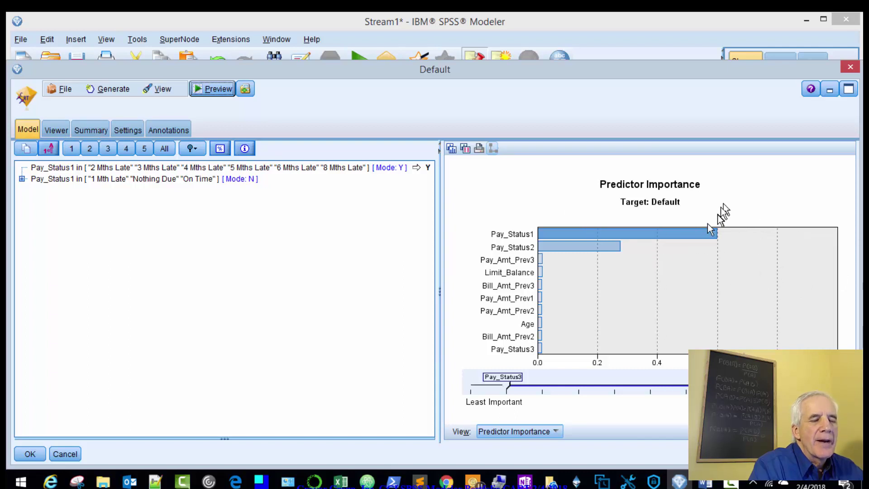
mouse_move(690, 234)
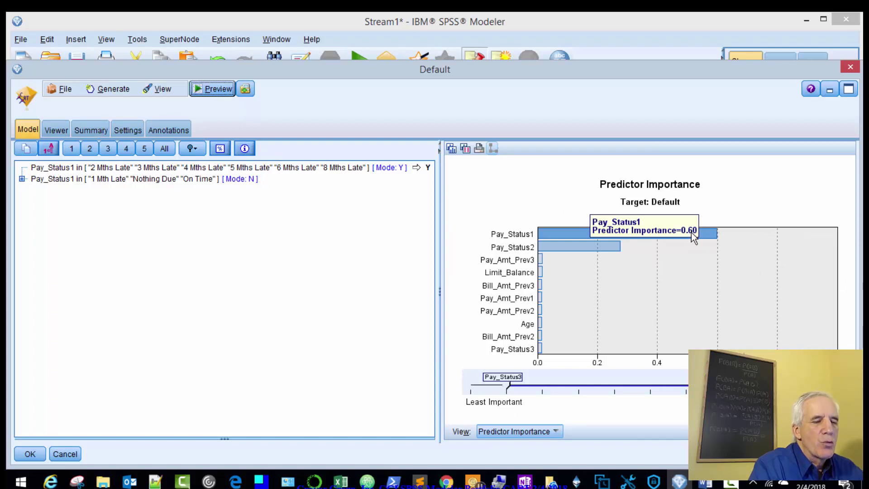
left_click(542, 428)
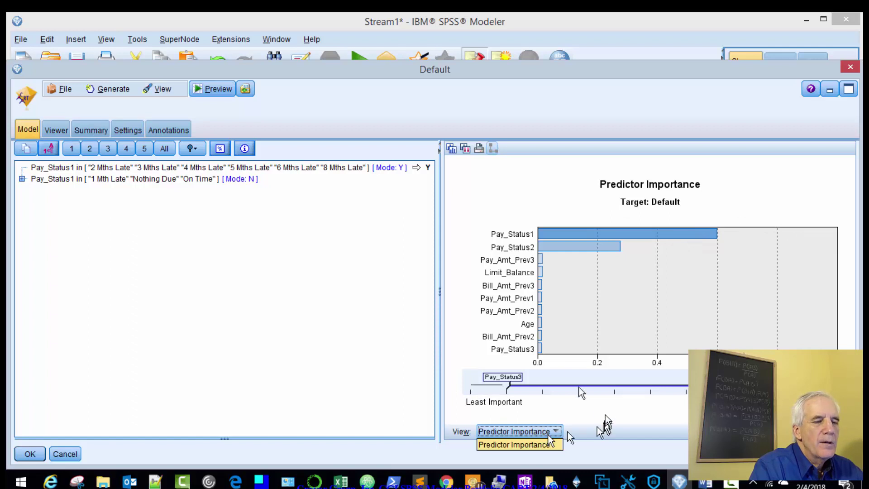
left_click(565, 256)
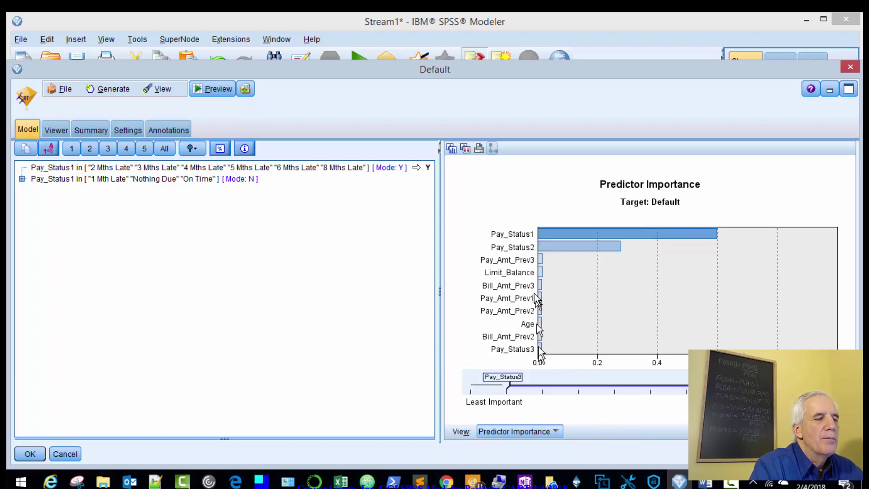
Step: Show the Default model's tree diagram maximized, with Node 2 of the Pay_Status1 split selected
left_click(56, 128)
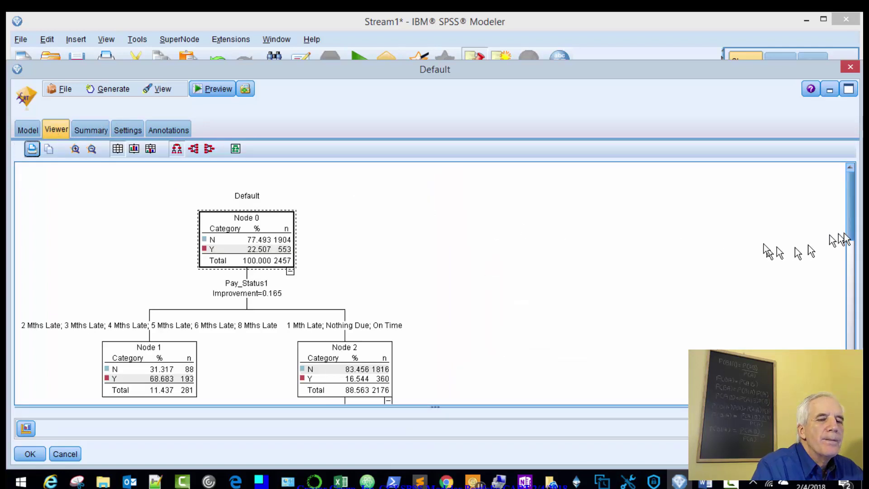
scroll(850, 229, "down", 1)
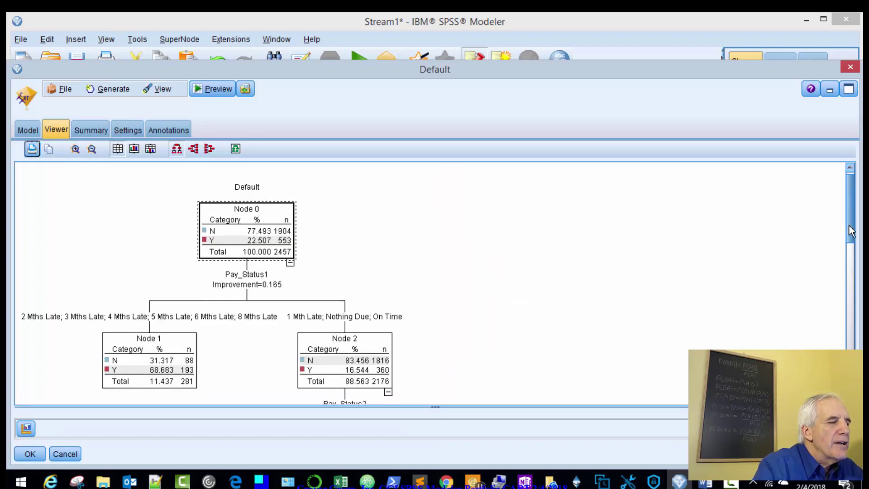
left_click(848, 90)
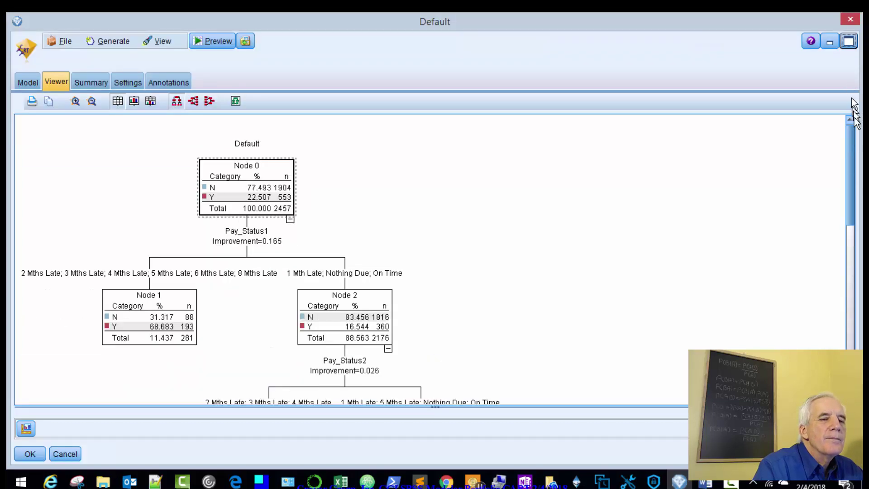
scroll(850, 141, "down", 3)
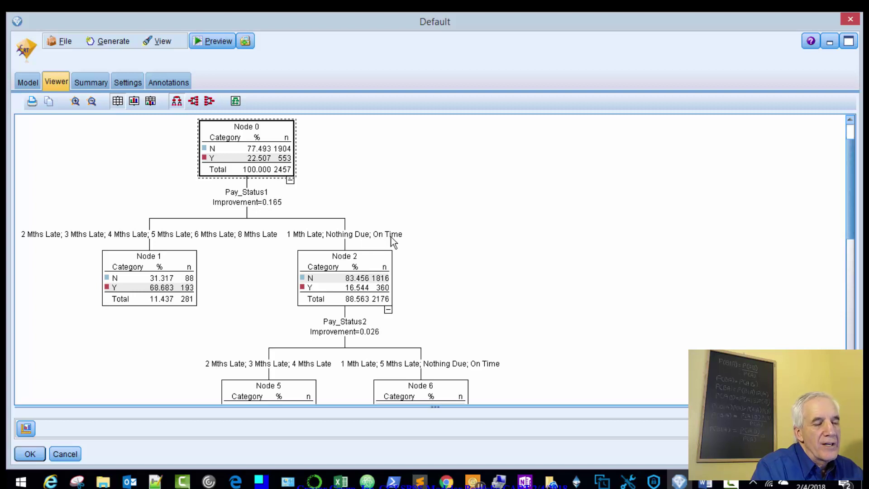
left_click(353, 281)
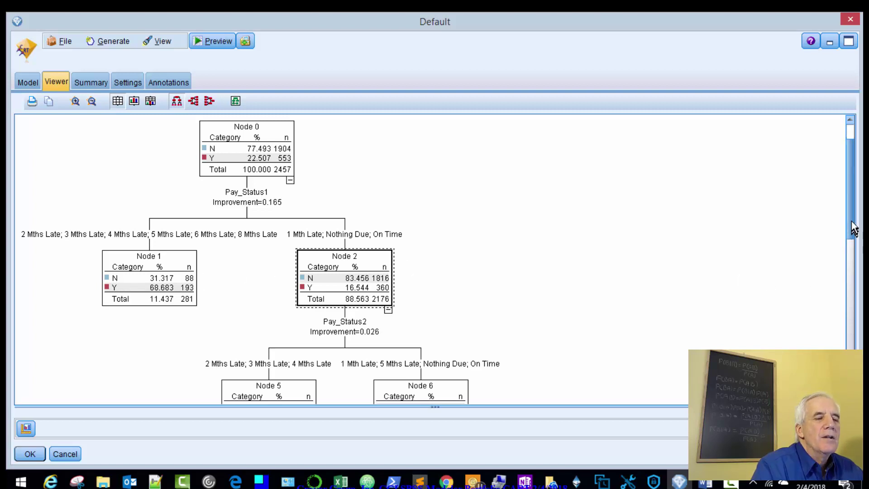
Step: Inspect Nodes 5 and 6 lower in the tree
scroll(853, 235, "down", 3)
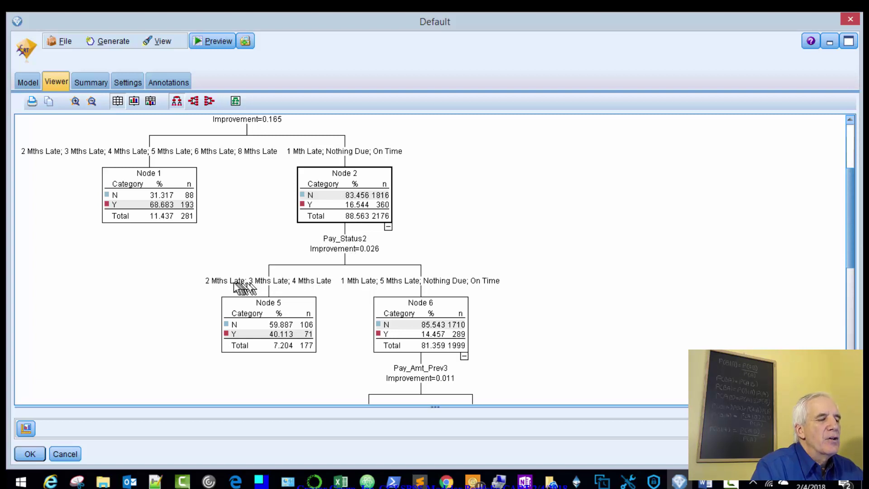
left_click(240, 325)
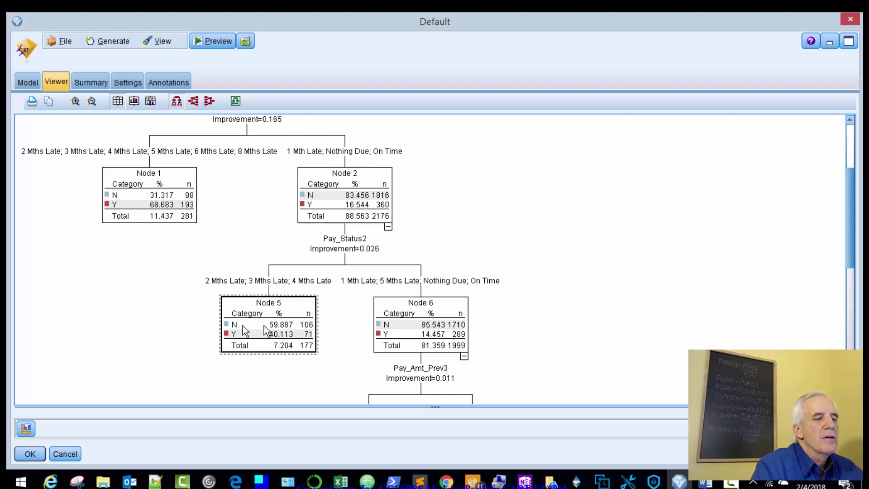
left_click(417, 330)
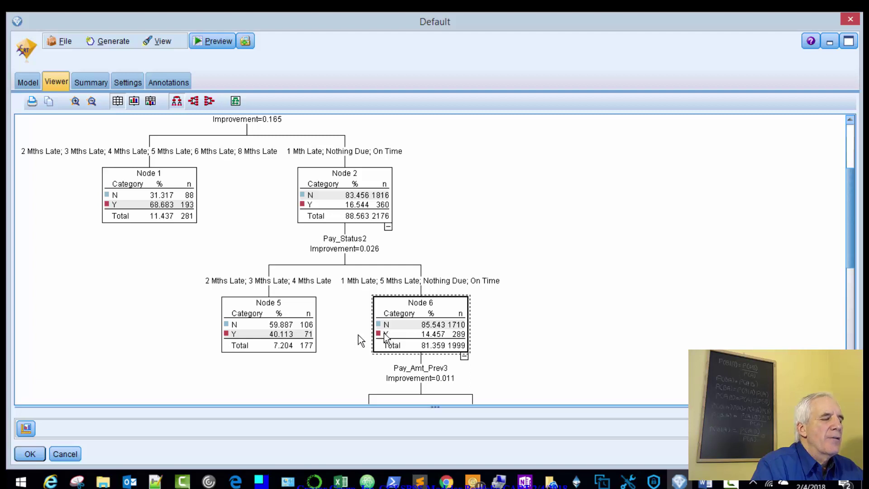
left_click(237, 332)
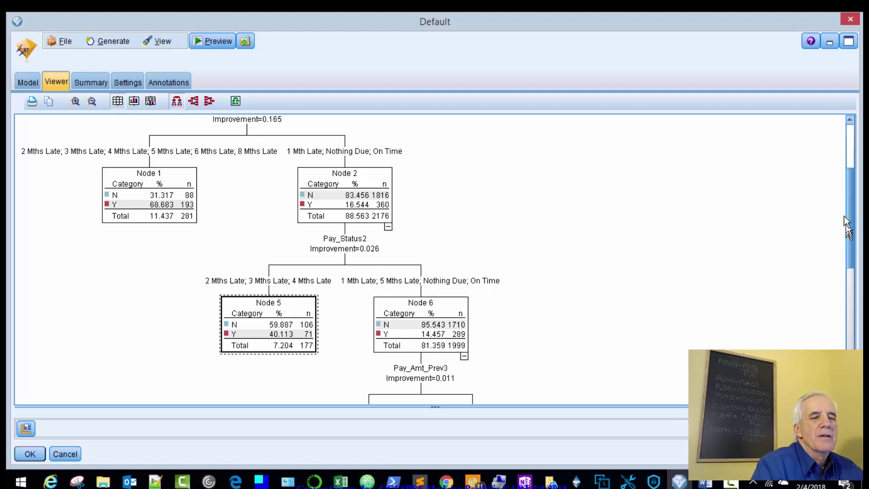
Step: Inspect Nodes 10 and 9 from the Pay_Amt_Prev3 split at 1645
scroll(850, 217, "down", 5)
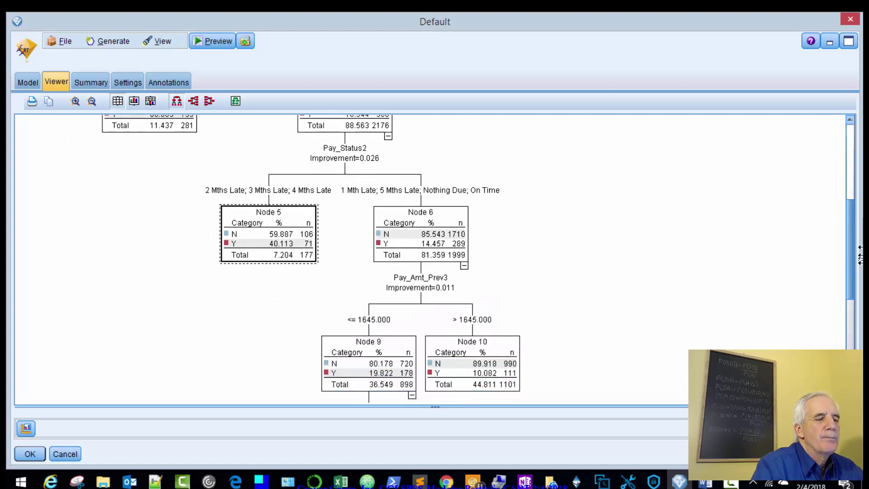
scroll(859, 259, "down", 1)
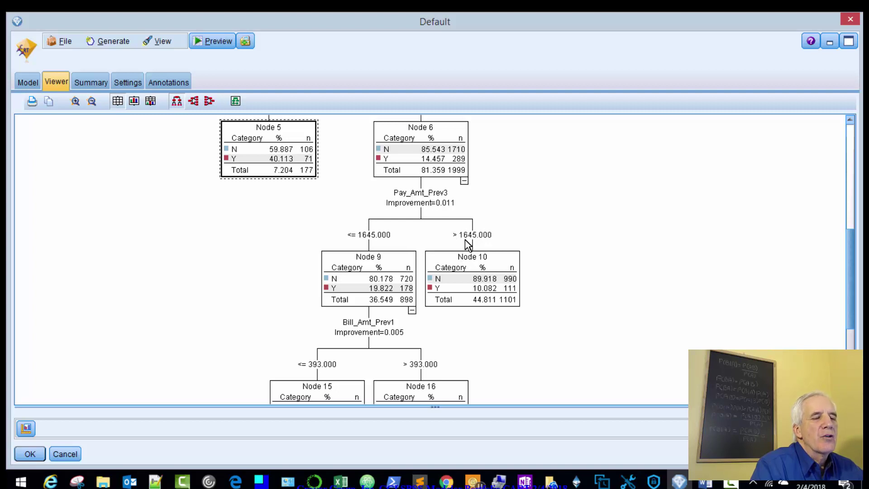
left_click(476, 286)
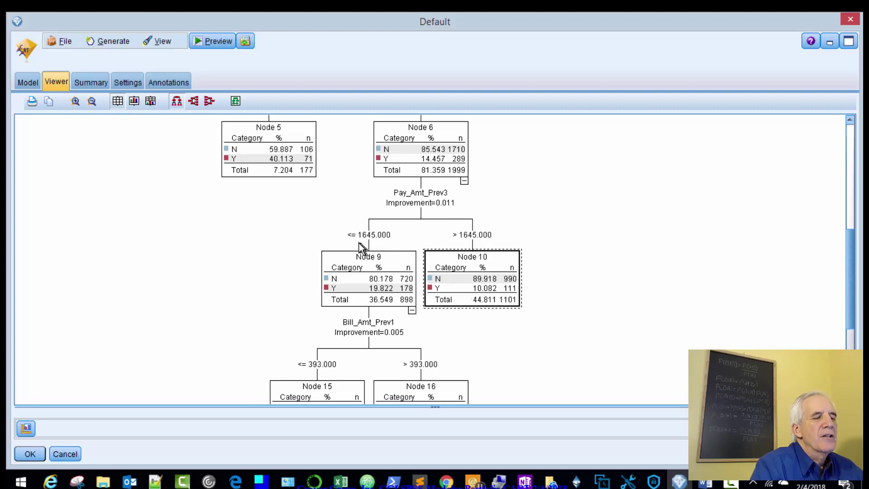
left_click(335, 285)
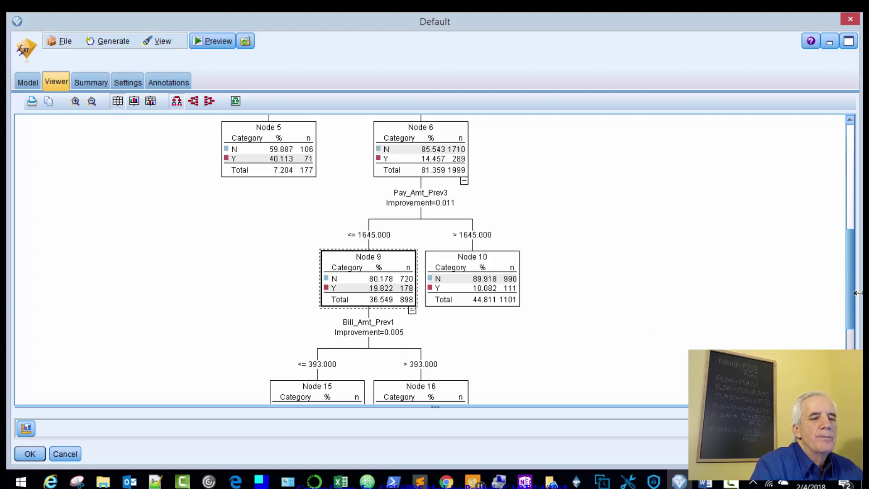
Step: Inspect Nodes 16 and 15, where Limit_Balance at 95000 splits into Nodes 23 and 24
scroll(854, 298, "down", 3)
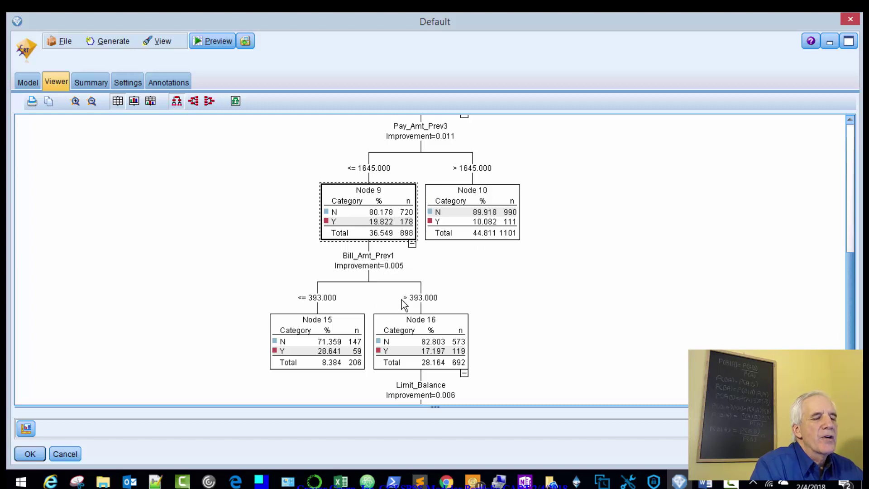
left_click(404, 346)
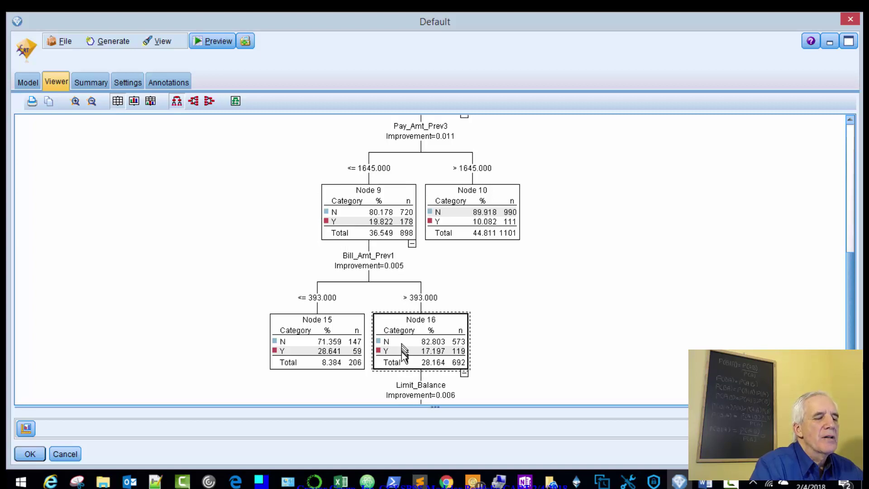
left_click(316, 338)
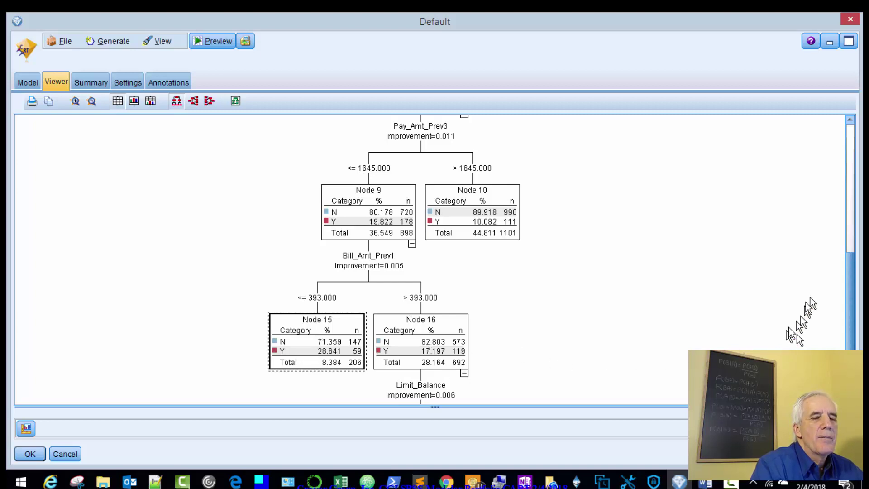
left_click_drag(850, 294, 860, 340)
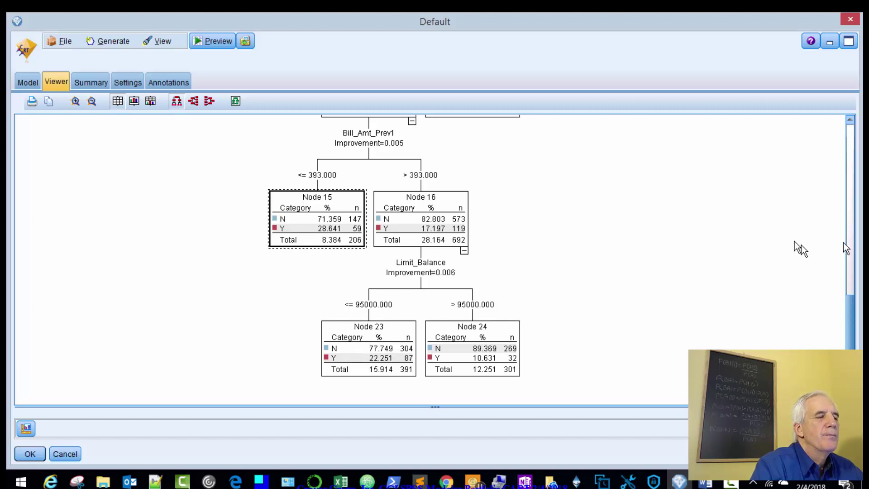
Step: Raise the C&R Tree's actual-N predicted-Y misclassification cost to 5.0 and rerun the stream
left_click(850, 22)
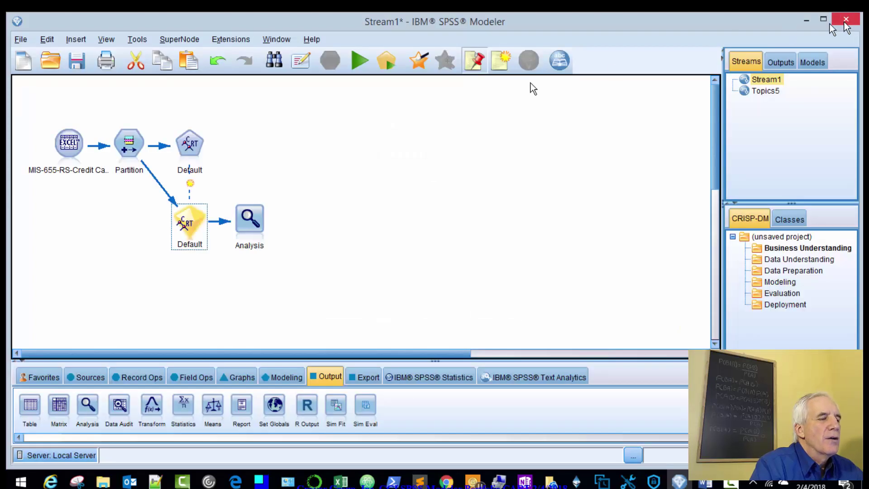
double_click(189, 146)
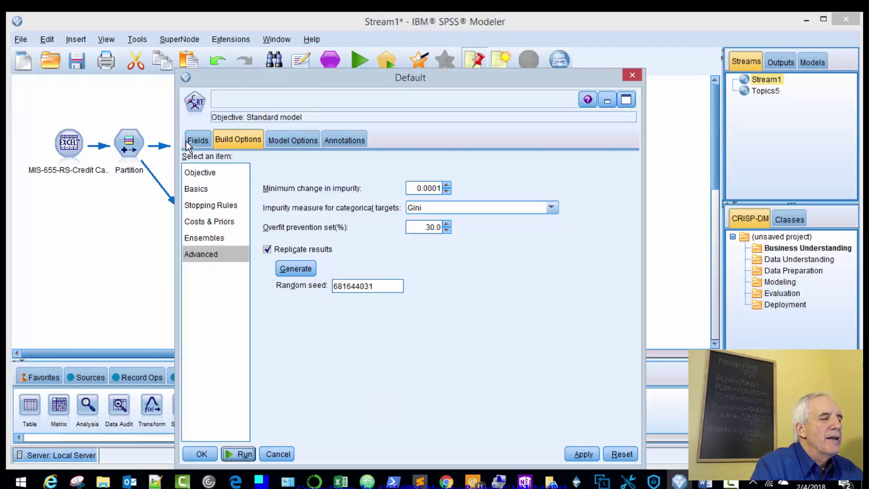
left_click(211, 221)
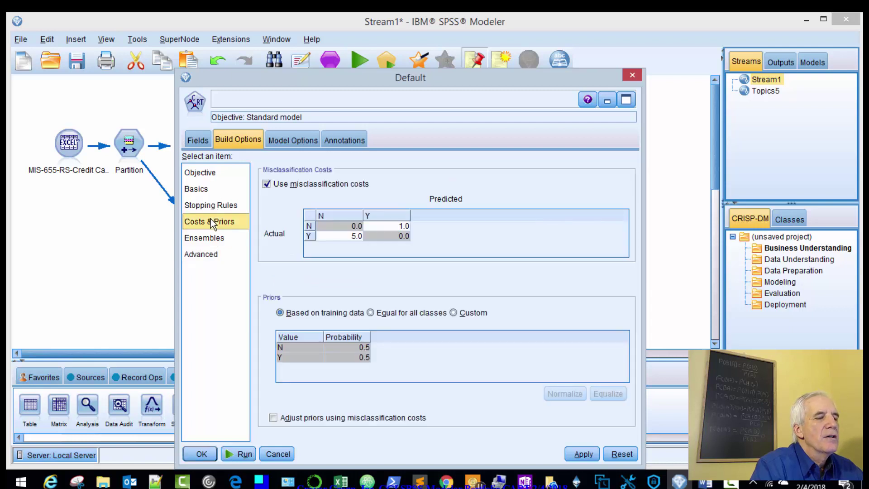
left_click(396, 230)
double_click(404, 226)
type("5")
left_click(580, 455)
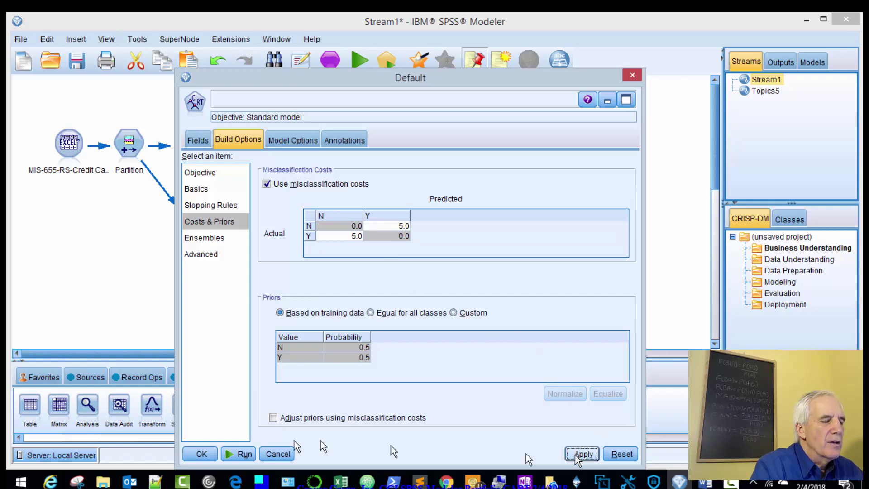
left_click(240, 454)
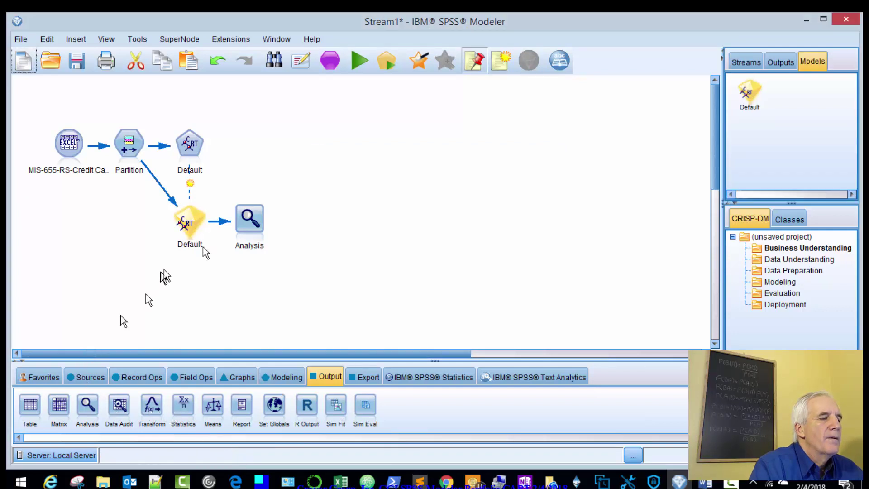
Step: Rerun the Analysis node on the rebuilt model and maximize its output
left_click(251, 220)
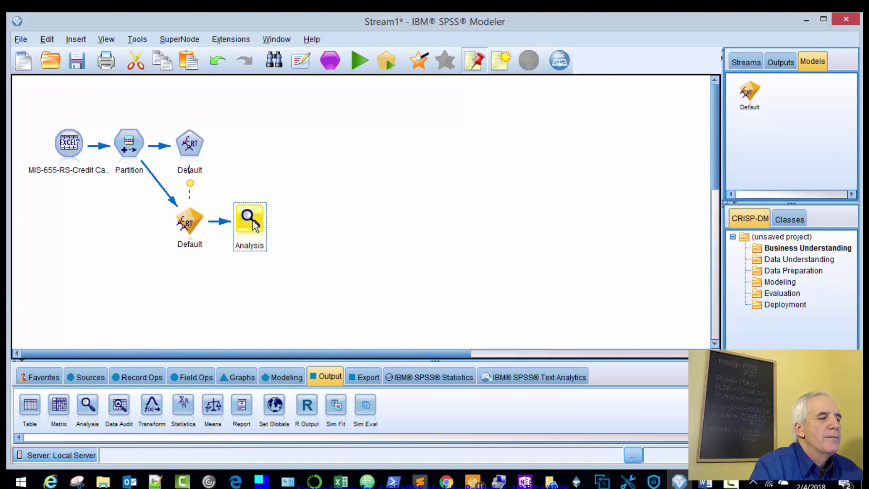
double_click(253, 221)
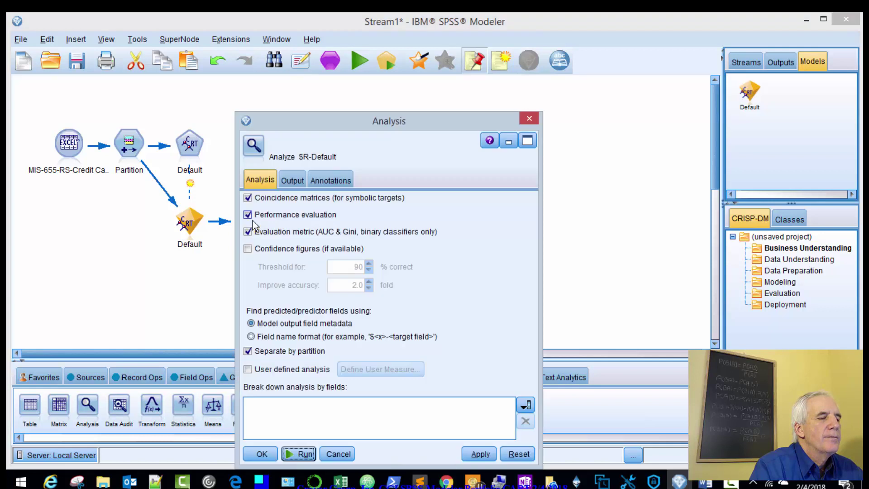
left_click(290, 181)
left_click(301, 453)
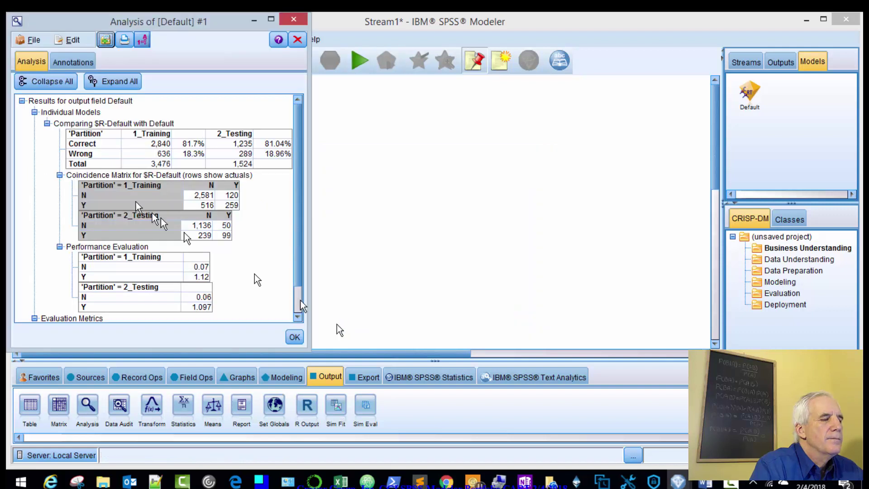
left_click(272, 20)
Step: Review accuracy and coincidence matrices: 81.7% training, 81.04% testing, AUC 0.625, Gini 0.25
left_click(201, 136)
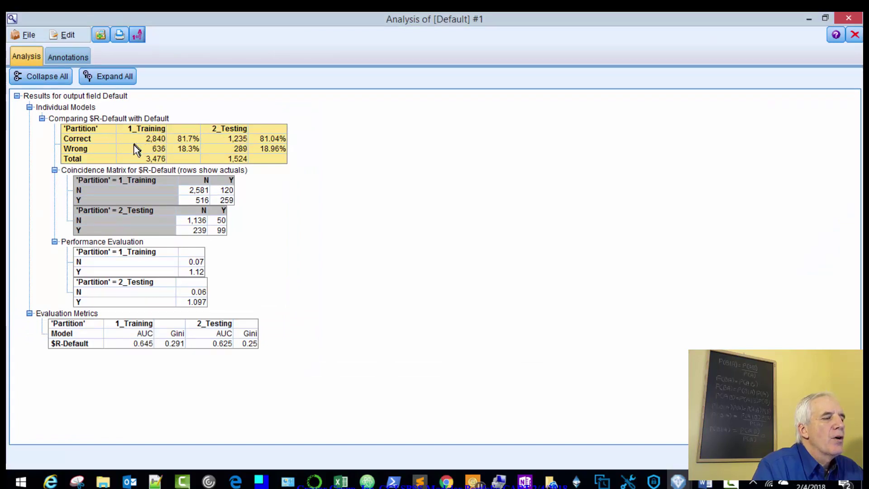
left_click(140, 182)
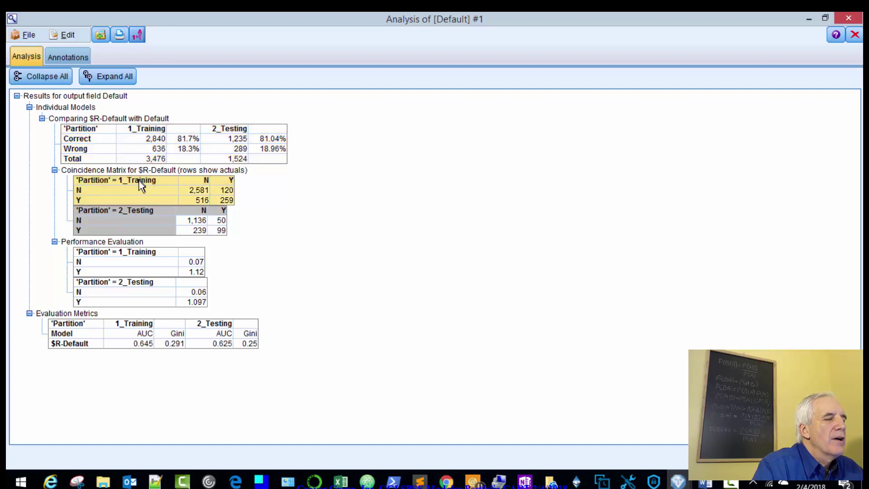
left_click(148, 216)
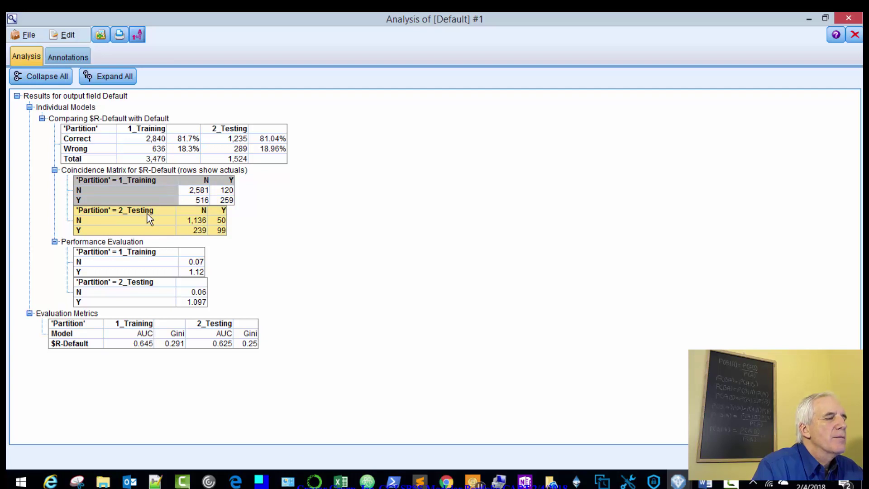
left_click(157, 186)
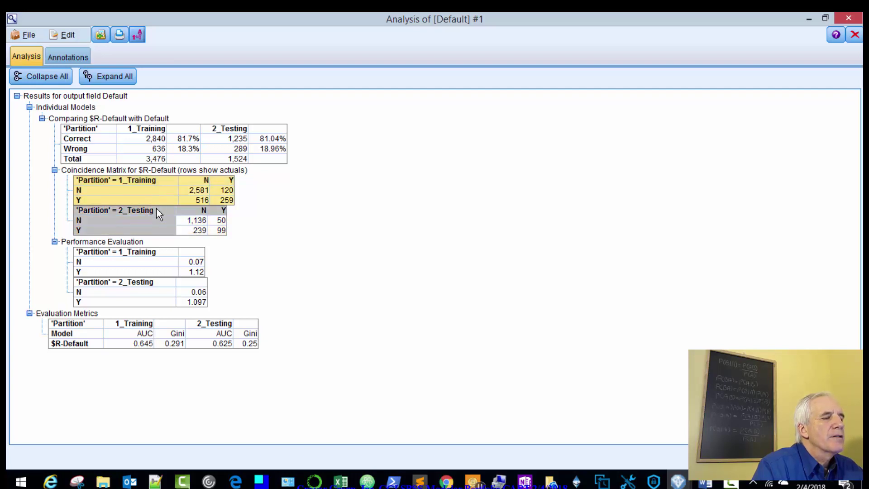
left_click(156, 209)
left_click(205, 205)
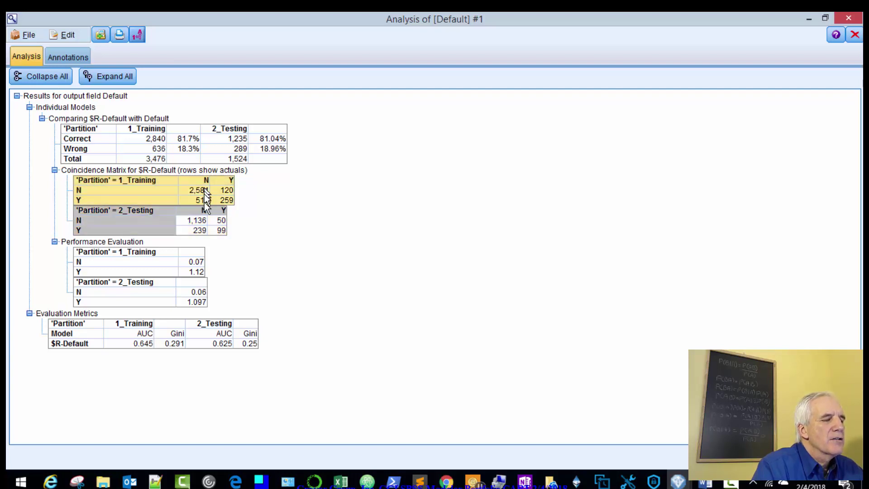
left_click(205, 212)
left_click(183, 258)
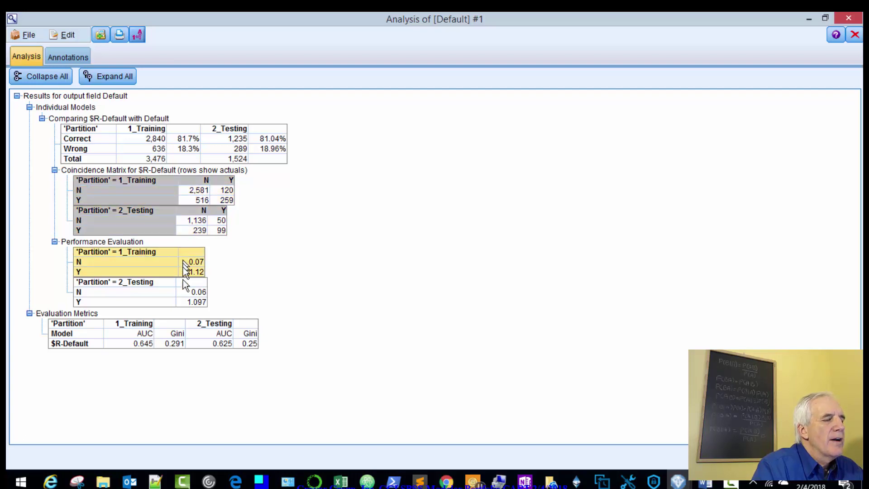
left_click(186, 296)
left_click(152, 326)
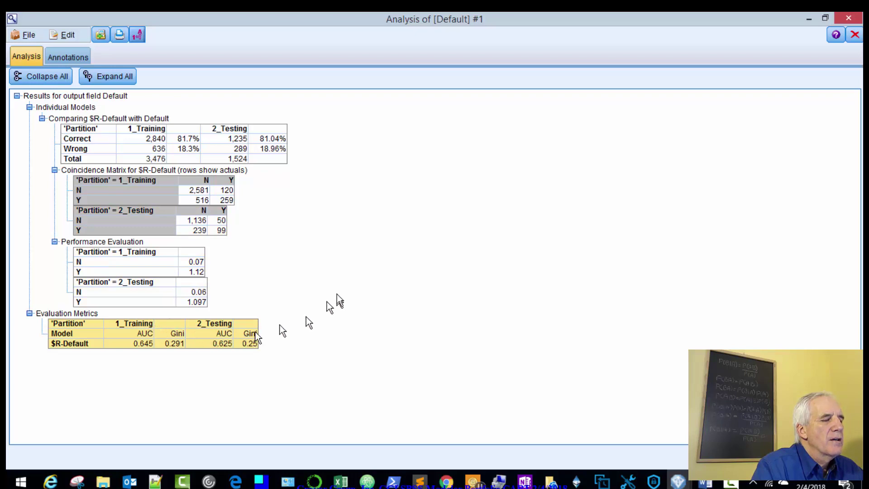
Step: Close the Analysis output and open the rebuilt Default model, showing Pay_Status1 importance 0.50
left_click(847, 18)
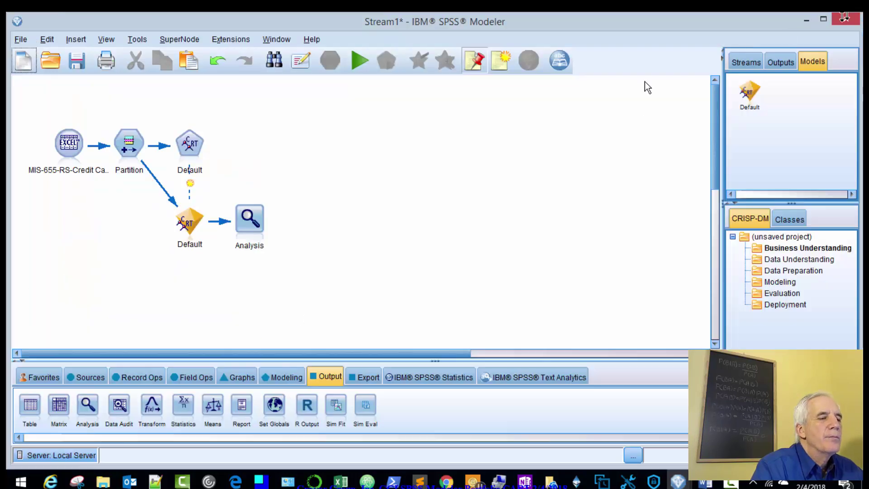
double_click(188, 222)
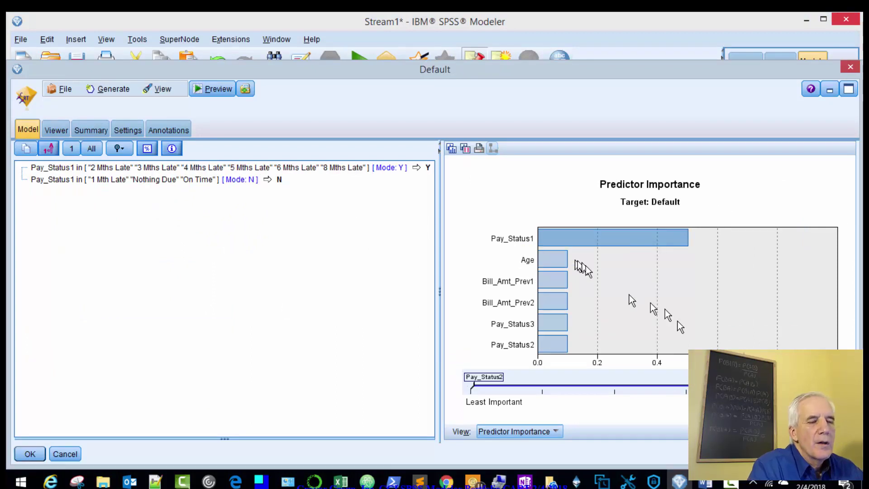
mouse_move(617, 245)
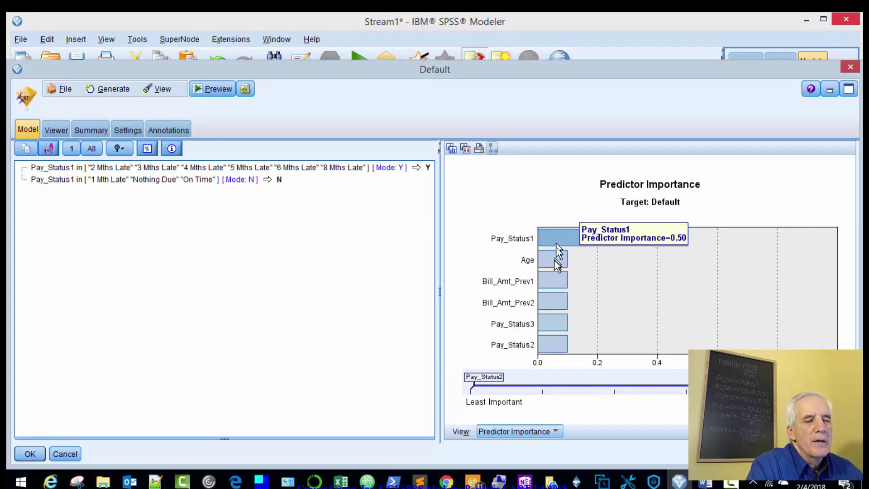
mouse_move(557, 259)
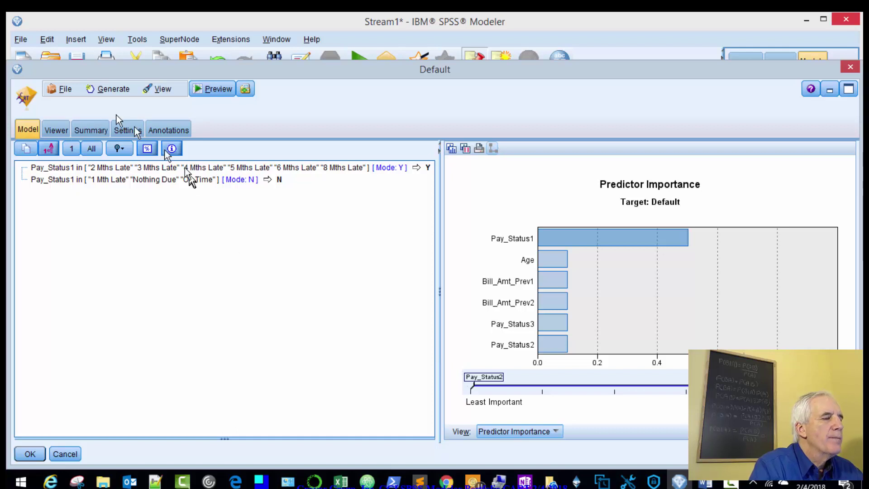
Step: Show the rebuilt tree maximized and inspect Node 2 (16.544% Y) and Node 1 (68.683% Y)
left_click(56, 130)
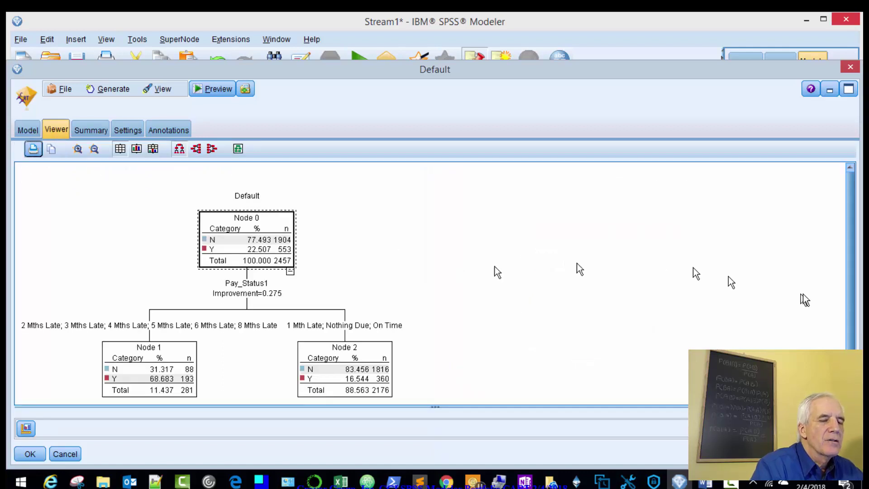
left_click(848, 88)
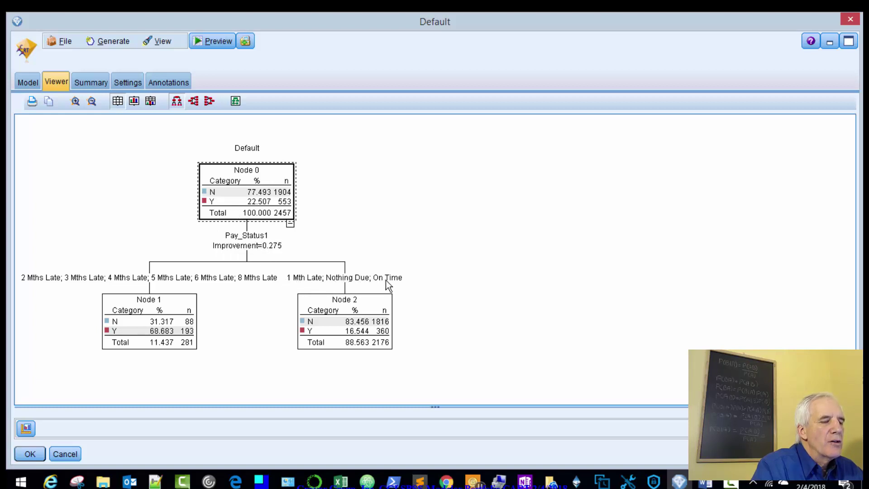
left_click(324, 322)
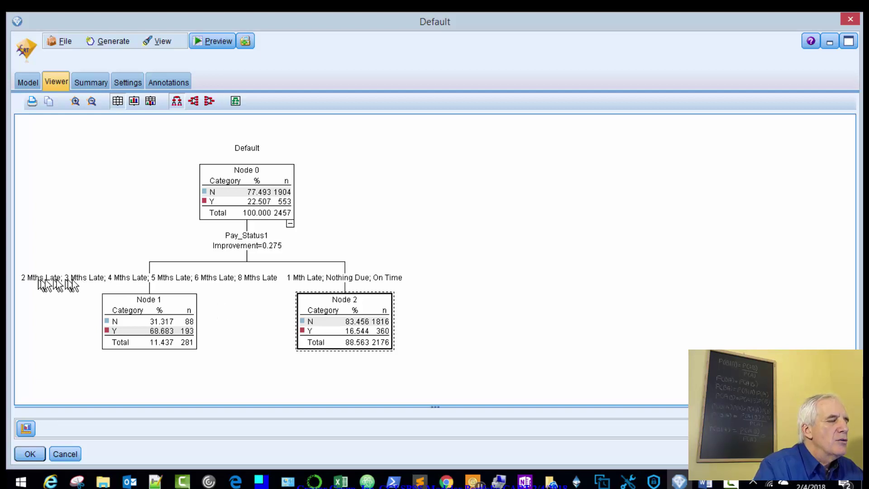
left_click(123, 318)
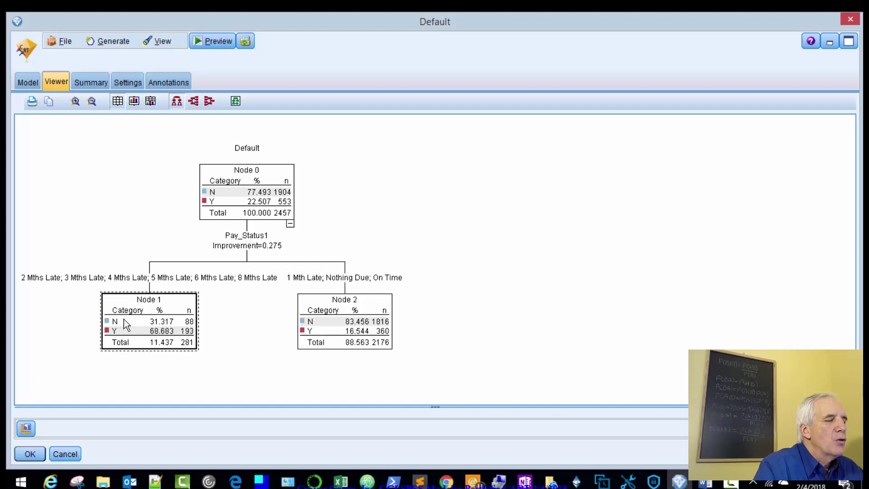